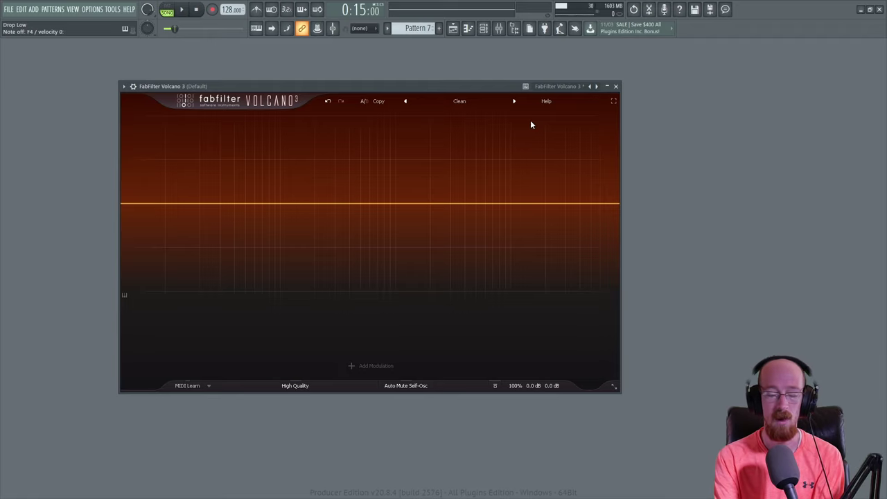
Maximize the Volcano 3 window on its default Clean preset.
left_click(613, 103)
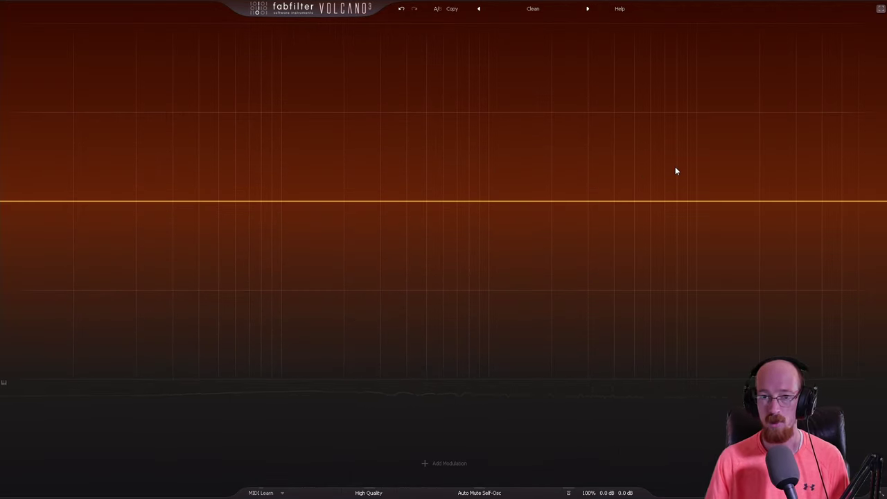
Add a low-pass filter at about 335 Hz with raised Peak and a 48 dB slope.
left_click(402, 202)
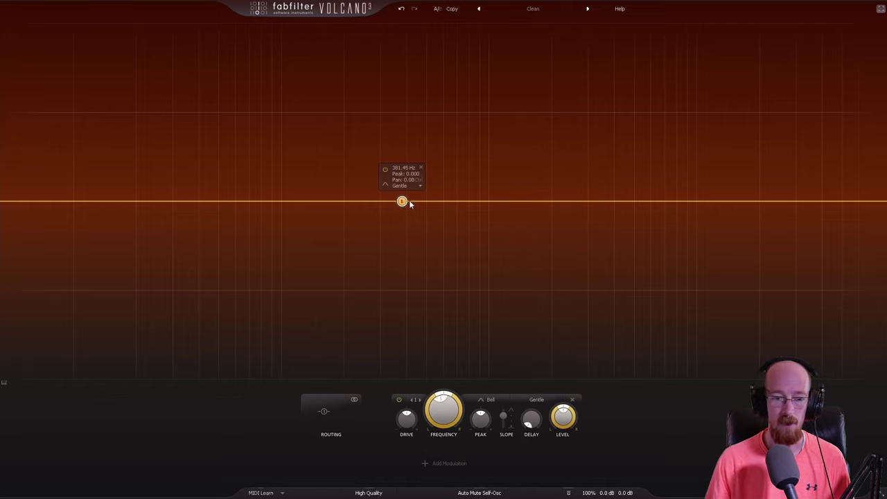
left_click_drag(409, 201, 444, 182)
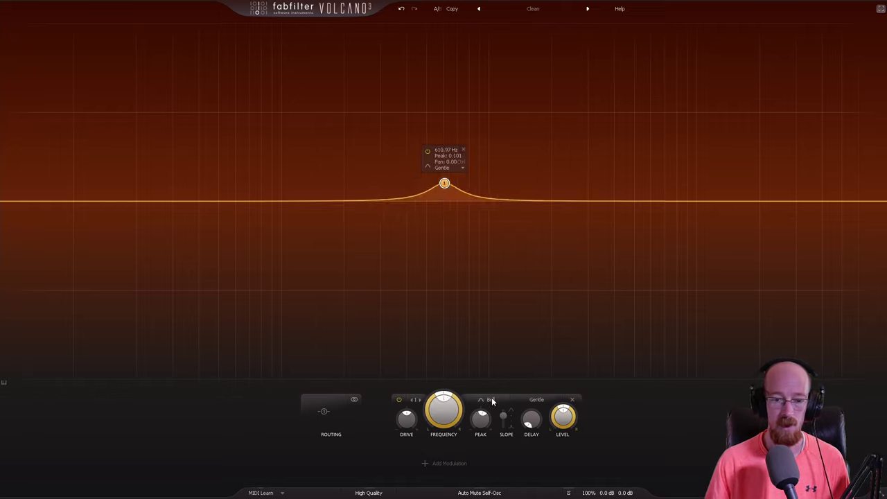
left_click(493, 400)
left_click(491, 410)
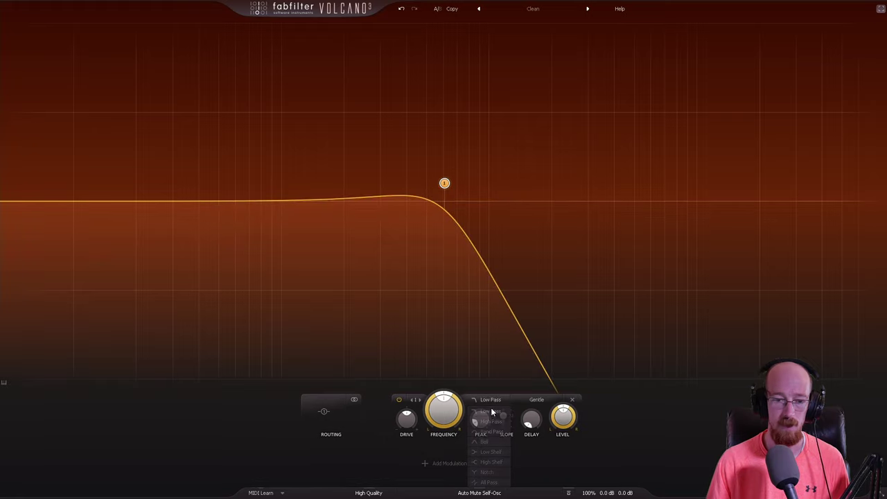
left_click_drag(445, 184, 392, 183)
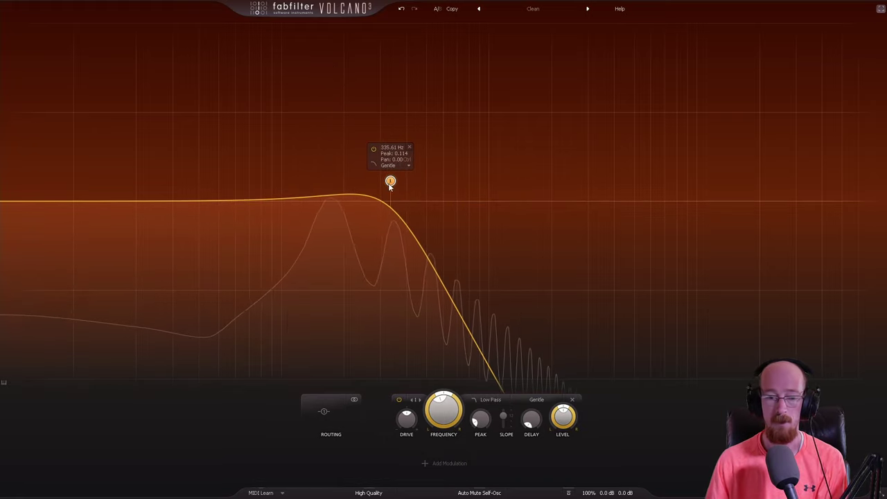
left_click_drag(482, 429, 482, 385)
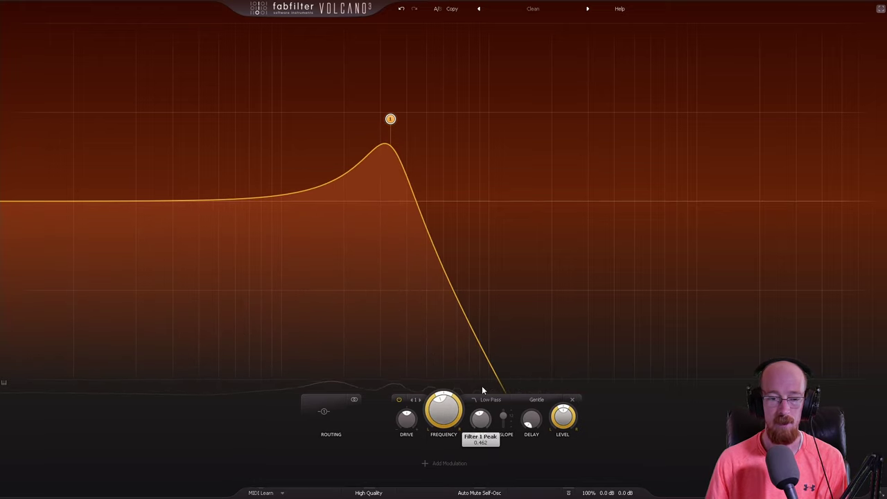
left_click_drag(503, 418, 505, 442)
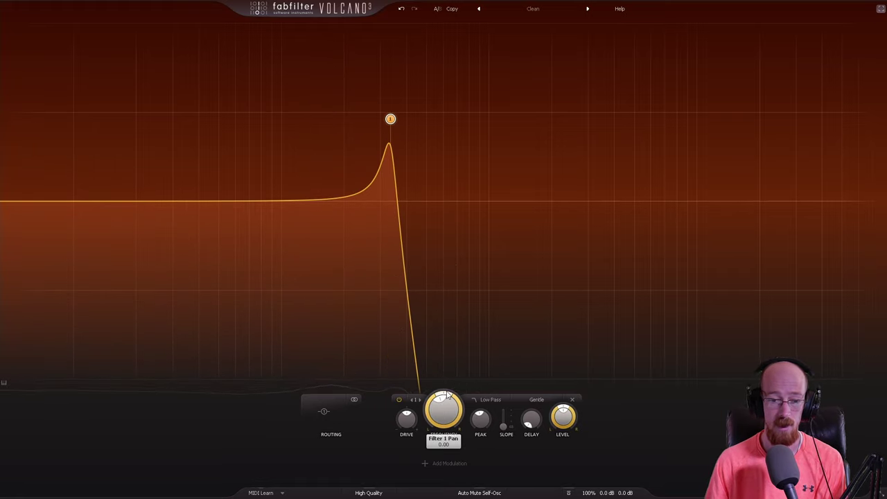
Set Filter 1 Pan to about 0.42 so the left and right cutoffs split apart.
left_click_drag(436, 395, 424, 414)
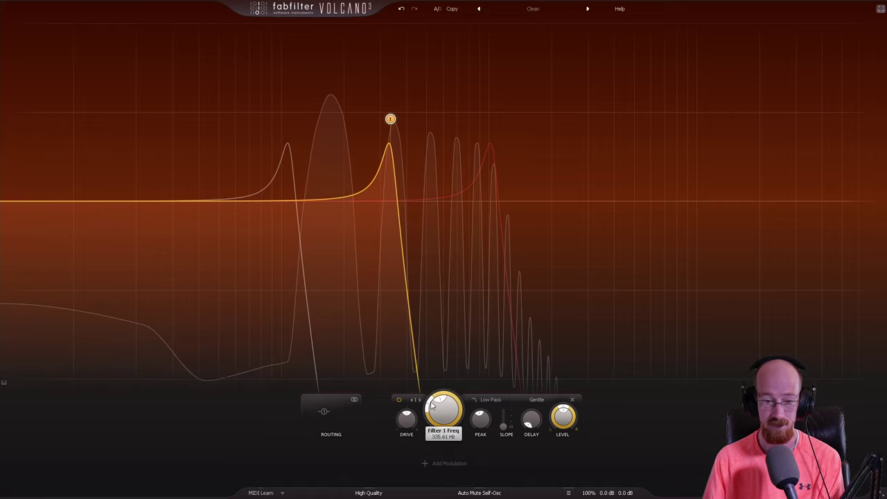
left_click_drag(430, 406, 447, 393)
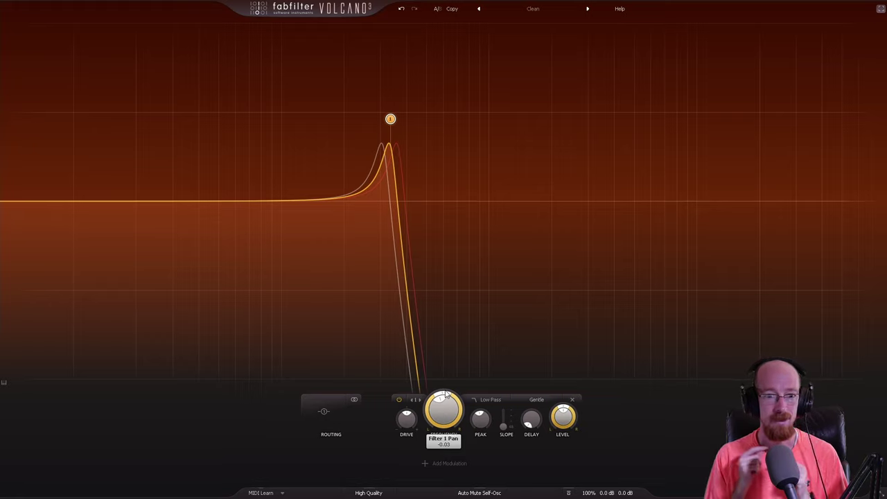
left_click_drag(446, 394, 463, 410)
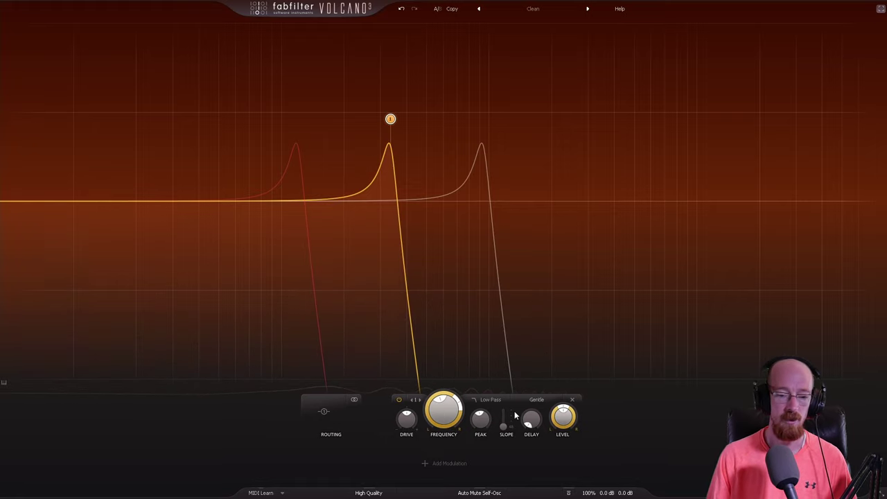
Clear all filters and add a new low-pass filter near 425 Hz.
mouse_move(375, 105)
left_click(410, 86)
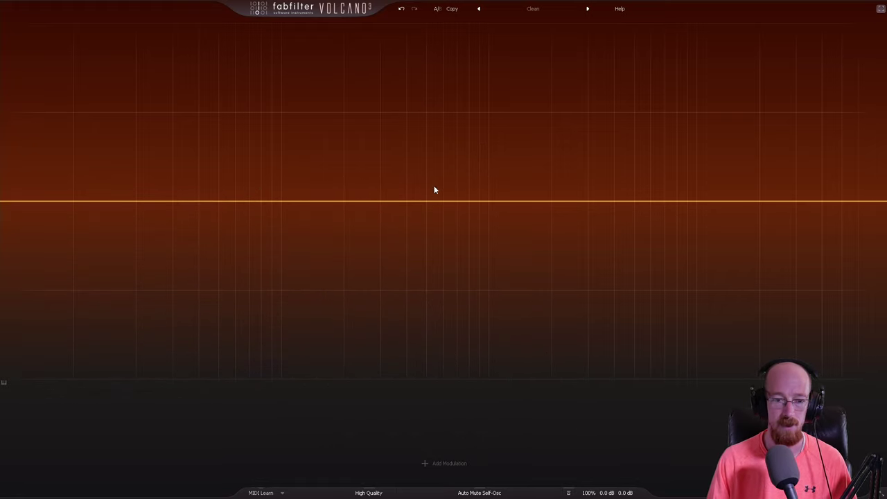
left_click_drag(425, 202, 412, 124)
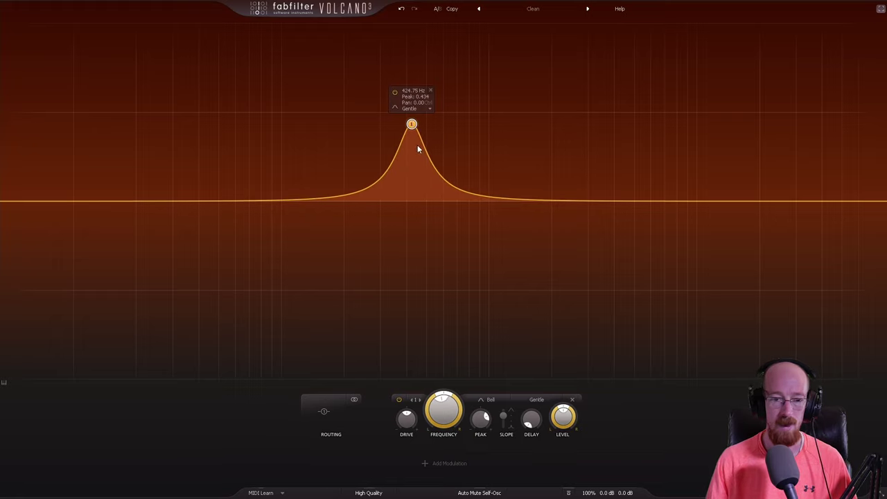
left_click(401, 109)
left_click(394, 107)
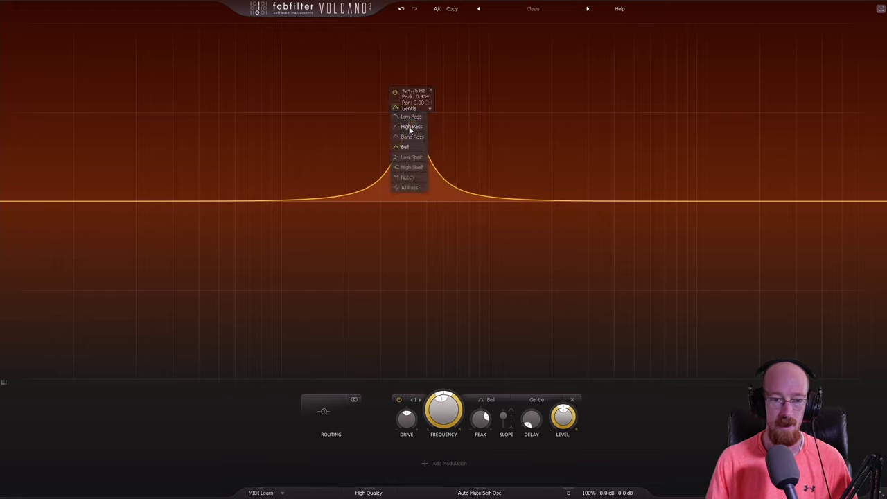
left_click(410, 117)
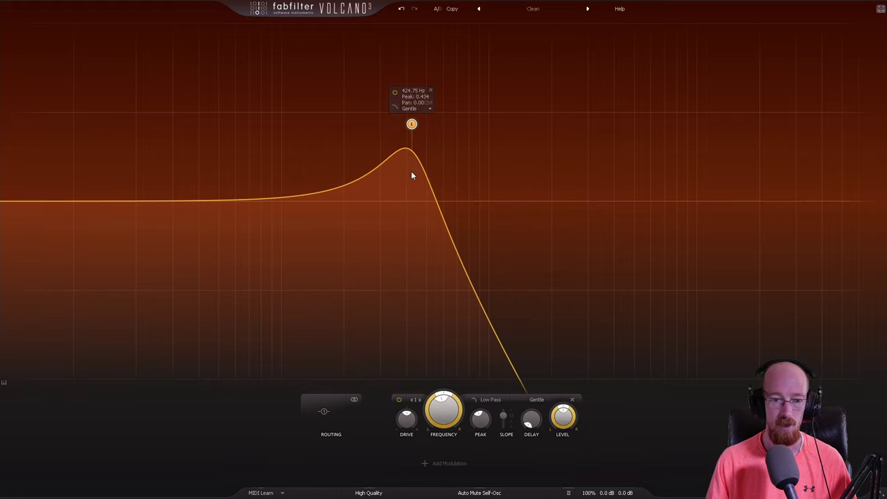
Add a second low-pass at about 4168 Hz, route both in parallel, and set filter 1 to ~397 Hz.
left_click(538, 152)
left_click(524, 136)
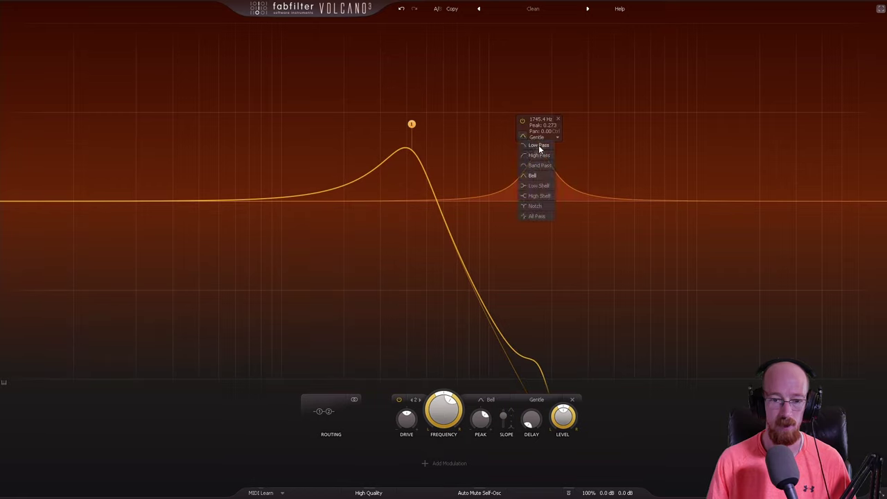
left_click(539, 146)
left_click_drag(539, 152, 617, 131)
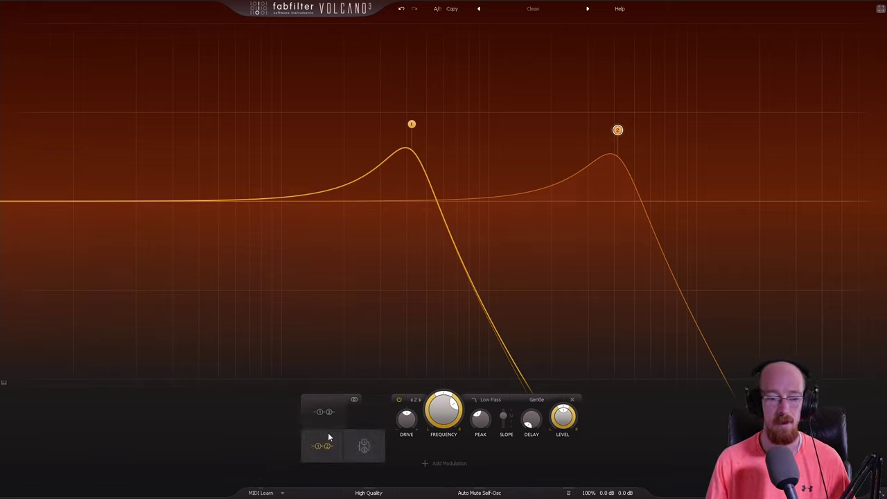
left_click(362, 448)
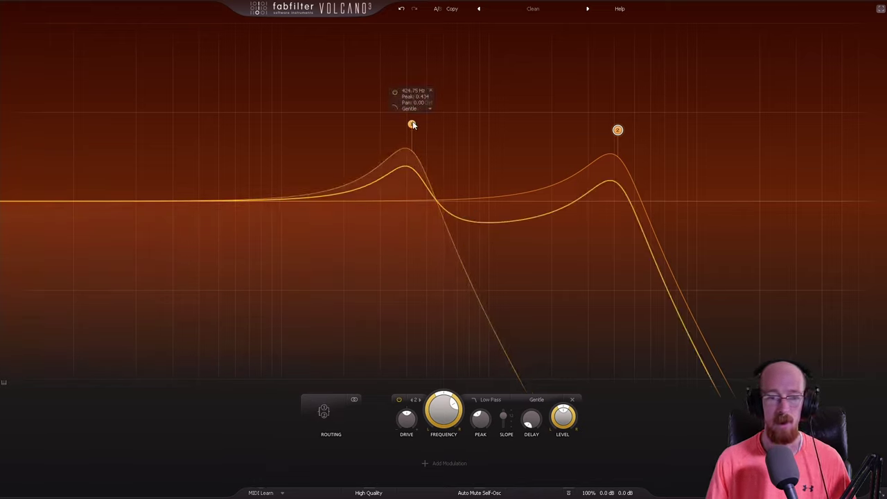
left_click_drag(411, 124, 405, 125)
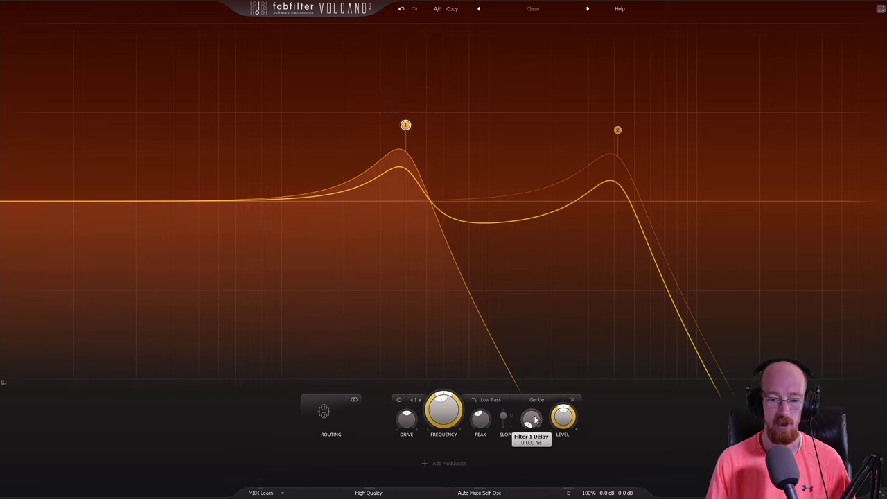
Try about 2 ms of Filter 1 delay, nudge filter 2 higher, then reset the delay to zero.
left_click_drag(533, 423, 529, 399)
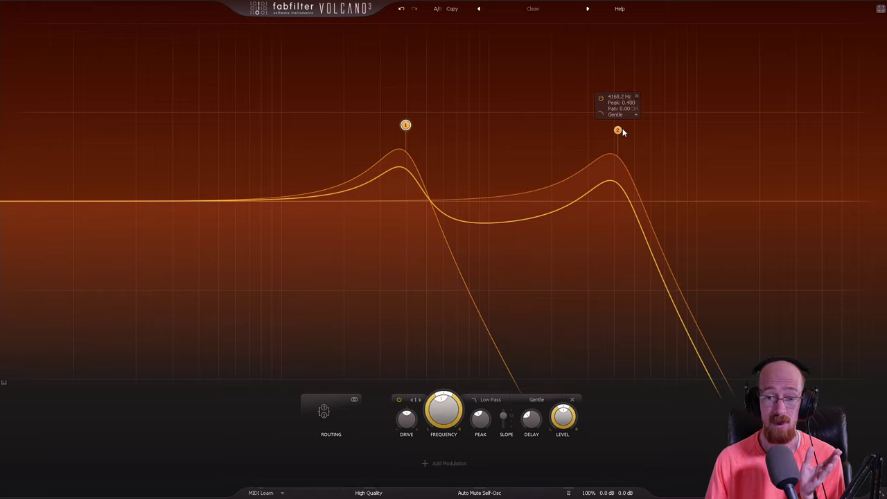
left_click_drag(618, 129, 630, 131)
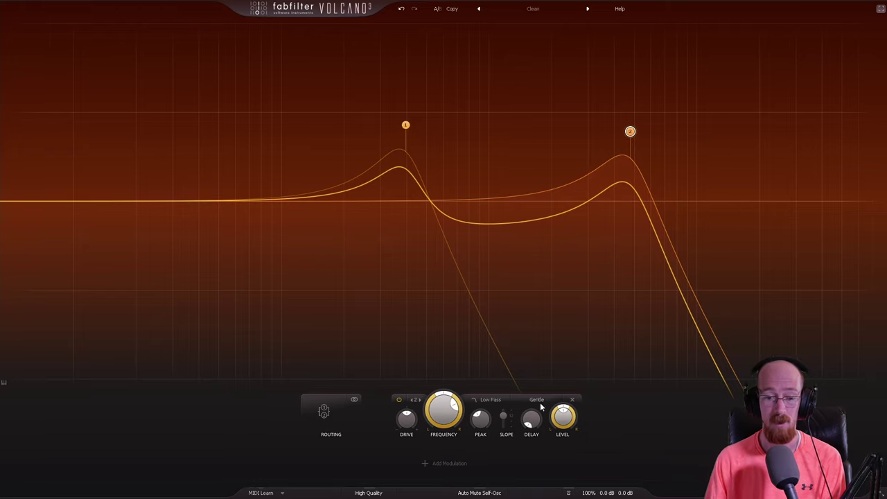
left_click(406, 127)
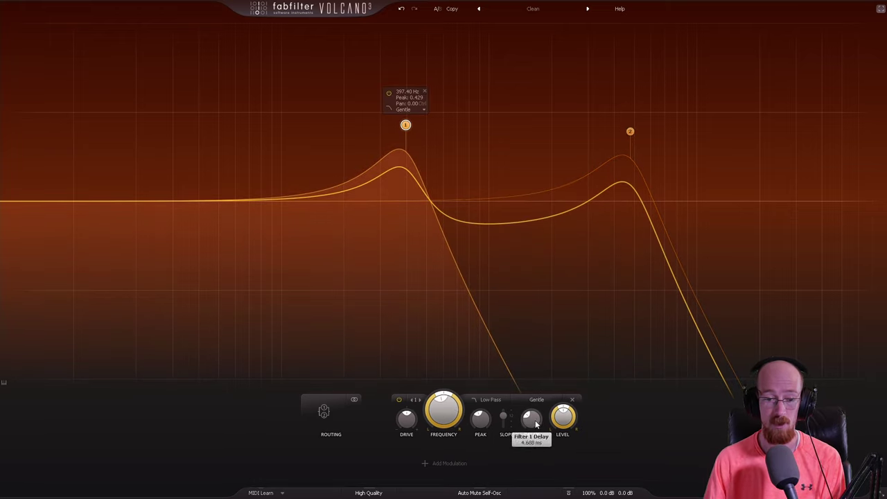
scroll(533, 419, "up", 3)
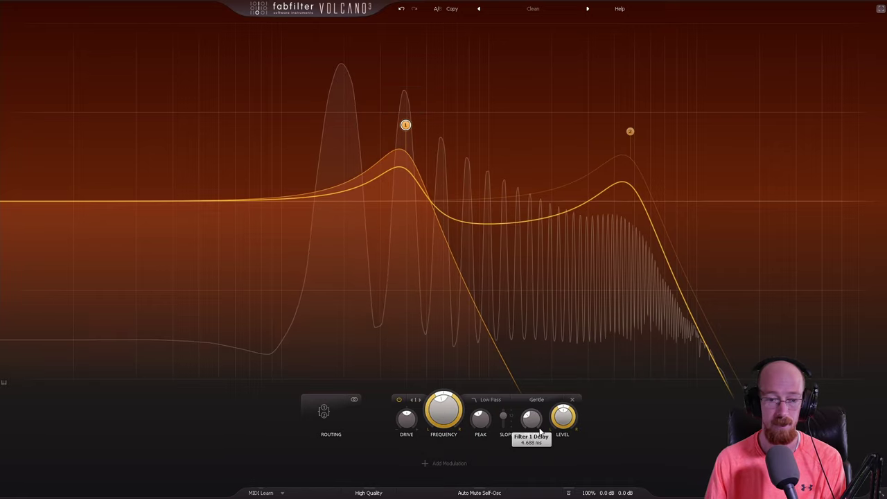
double_click(532, 420)
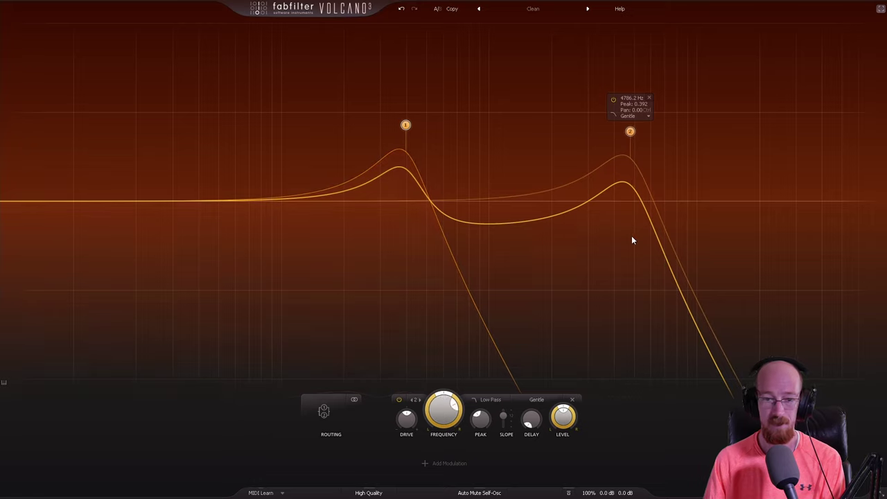
Move filter 2 to ~8800 Hz and filter 1 to ~3081 Hz, and raise Filter 1 Delay to ~18.2 ms.
left_click_drag(630, 131, 684, 127)
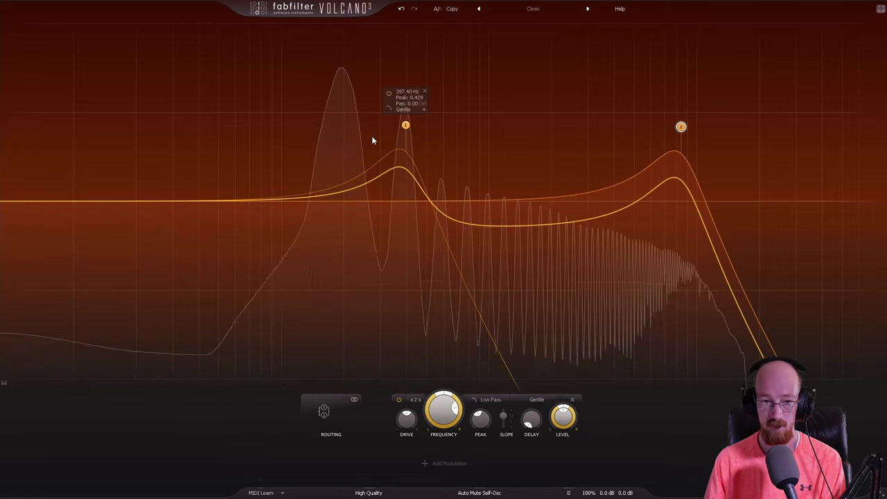
left_click_drag(406, 126, 610, 123)
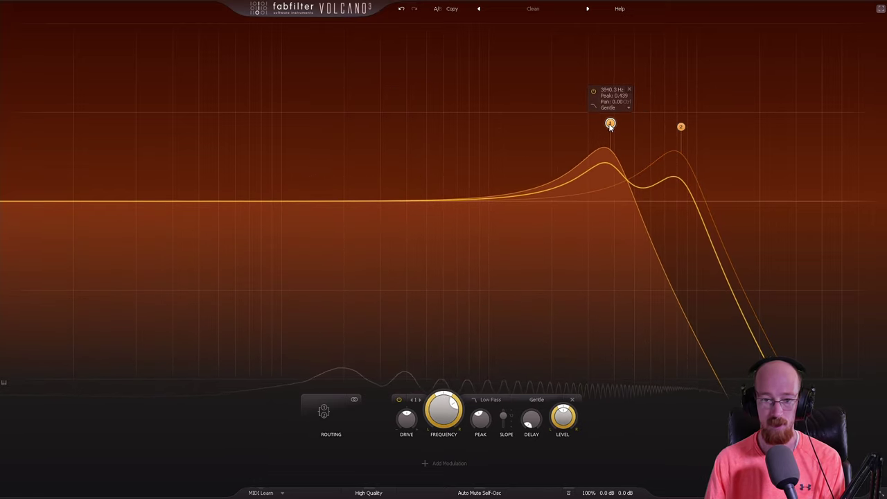
mouse_move(532, 418)
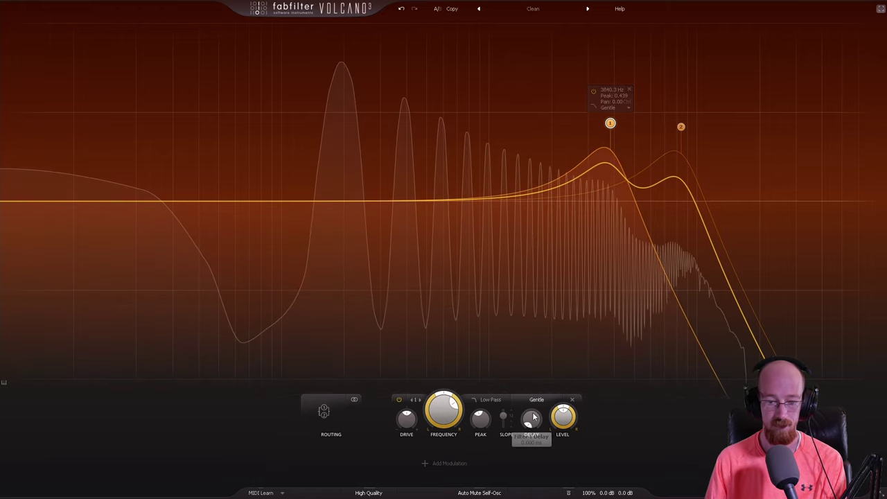
scroll(532, 419, "up", 5)
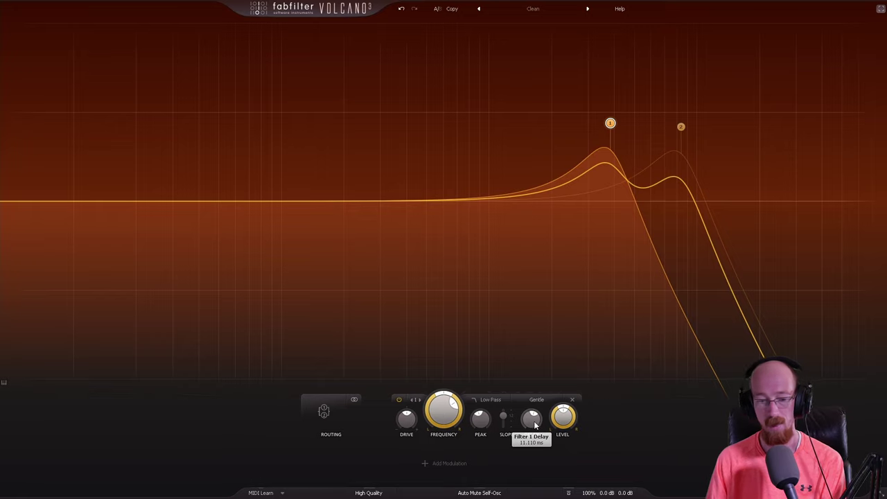
scroll(534, 419, "up", 3)
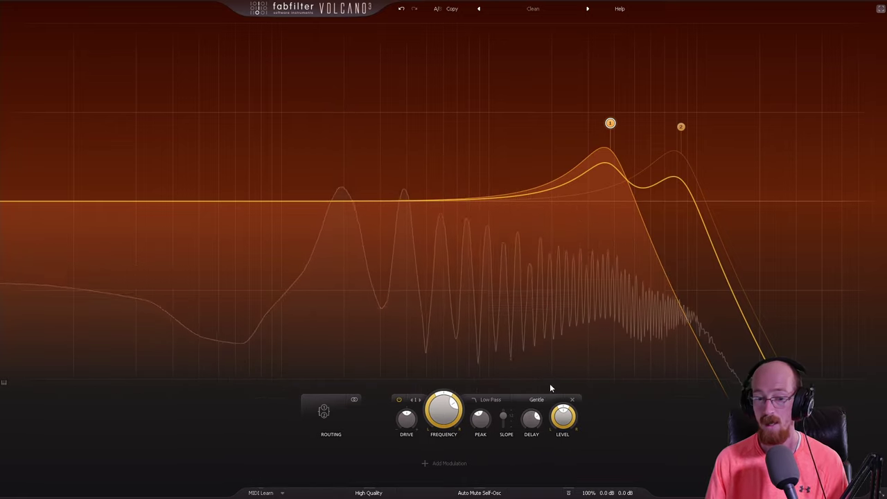
Modulate Filter 1's delay with a new XLFO slowed to about 2.85 Hz.
right_click(522, 427)
left_click(458, 420)
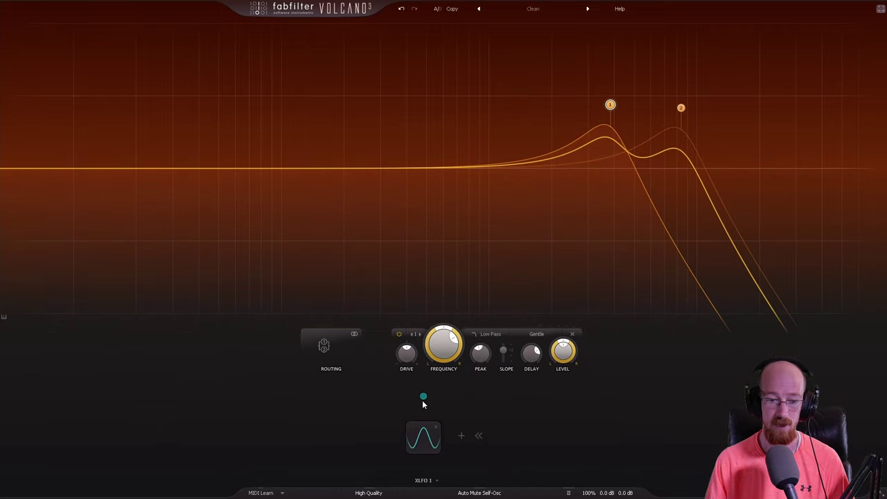
left_click_drag(424, 397, 533, 352)
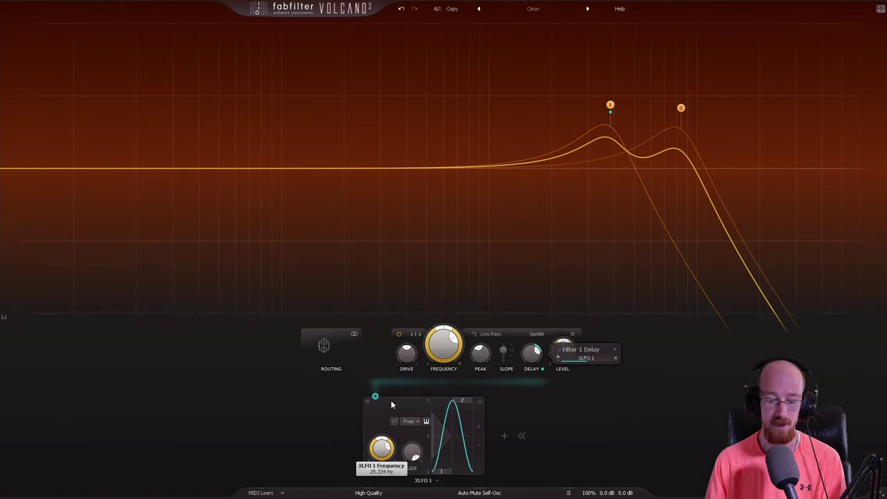
left_click_drag(381, 447, 380, 485)
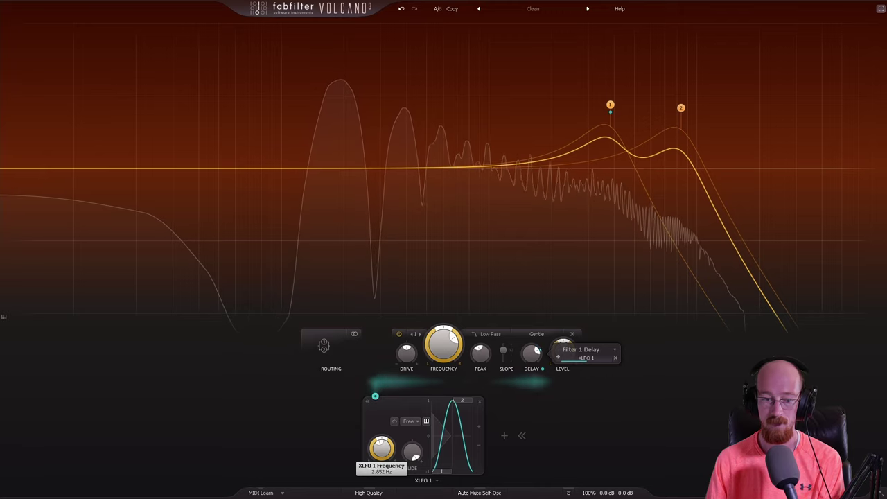
mouse_move(612, 107)
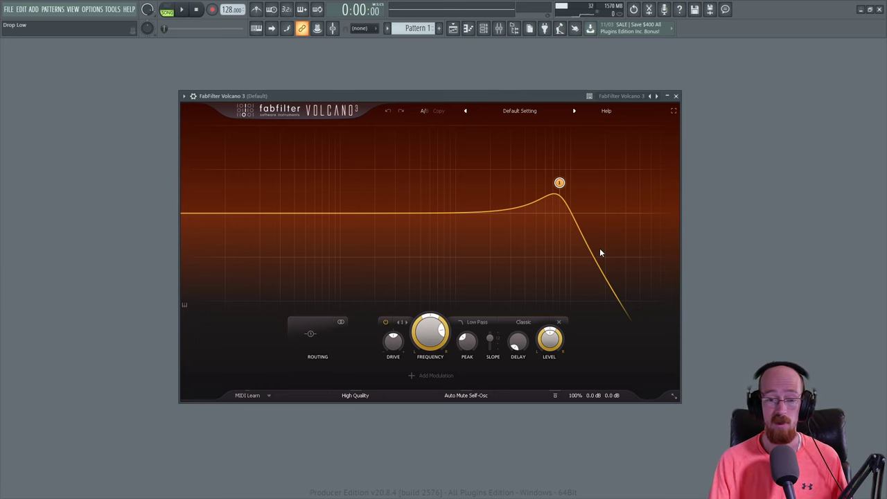
Lower the low-pass cutoff from 8000 Hz to about 3391 Hz and make the plugin full screen.
mouse_move(545, 223)
left_click_drag(560, 182, 517, 179)
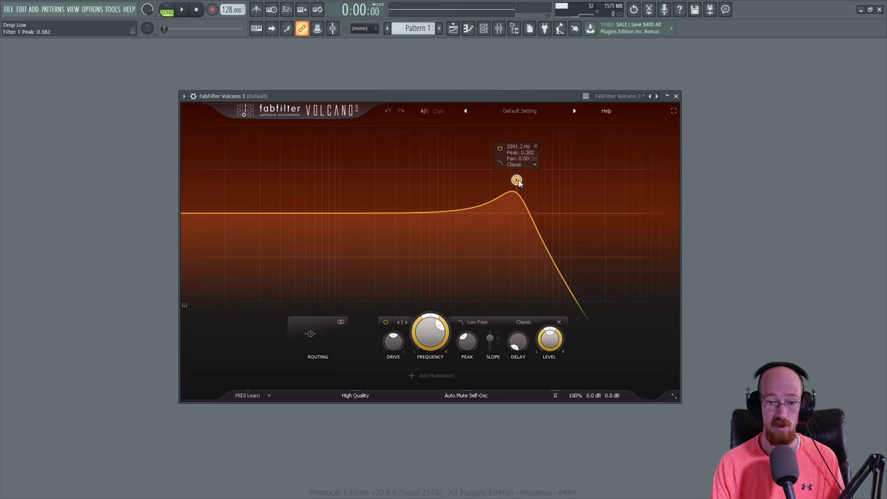
left_click(672, 110)
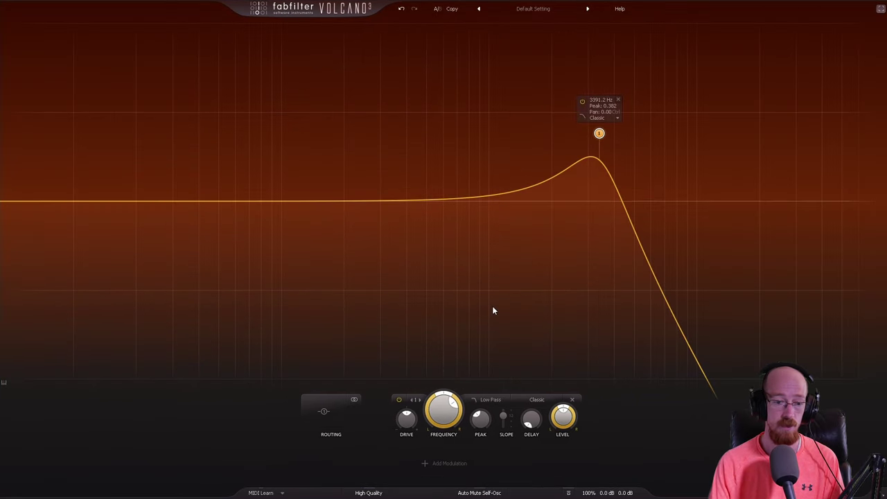
left_click(354, 400)
Set routing to Per Channel, moving filter 2 higher and filter 1 down near 900 Hz.
left_click(374, 420)
mouse_move(596, 137)
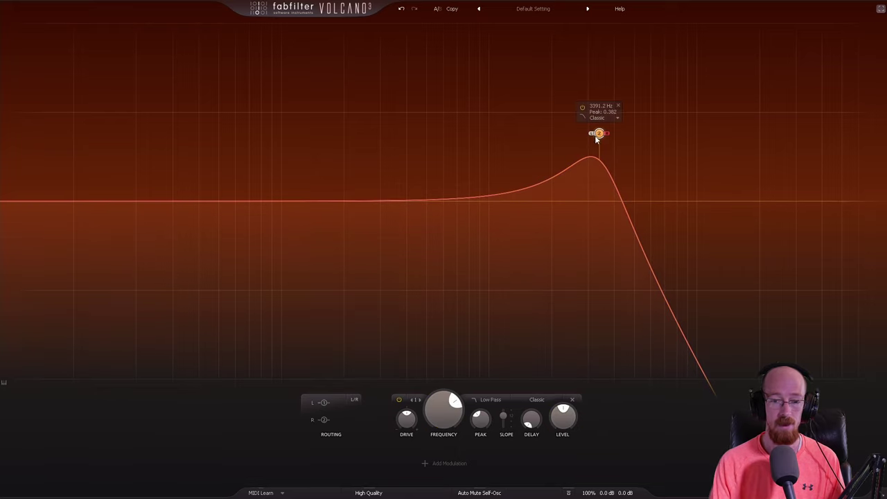
left_click_drag(599, 138, 698, 168)
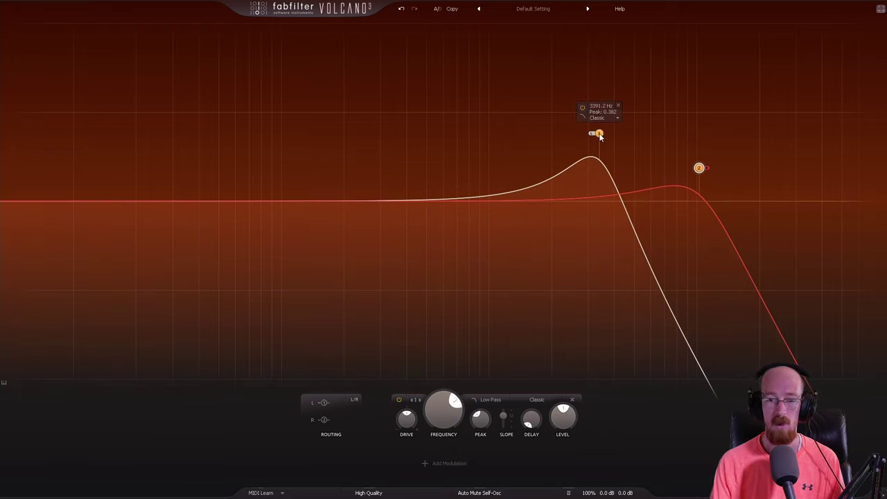
left_click_drag(600, 137, 478, 93)
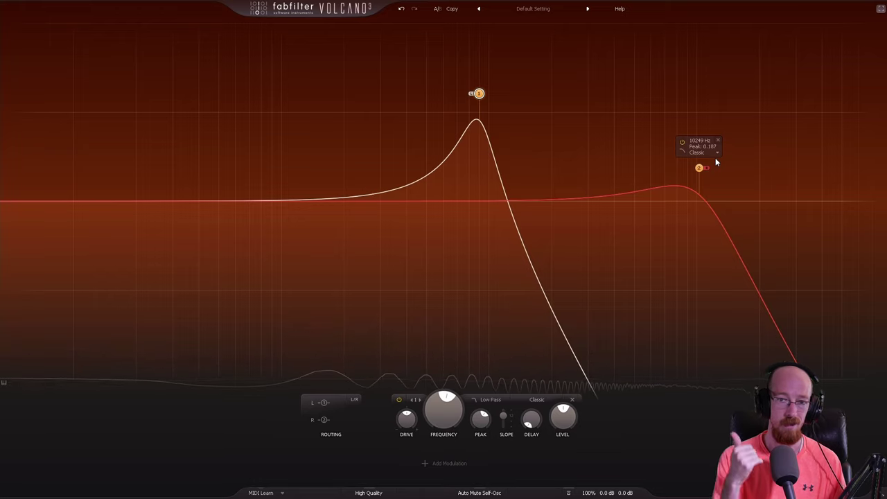
Switch routing to Mid/Side, pull the mid filter to ~236 Hz, sharpen the side peak, and window the plugin.
left_click(352, 401)
left_click(365, 431)
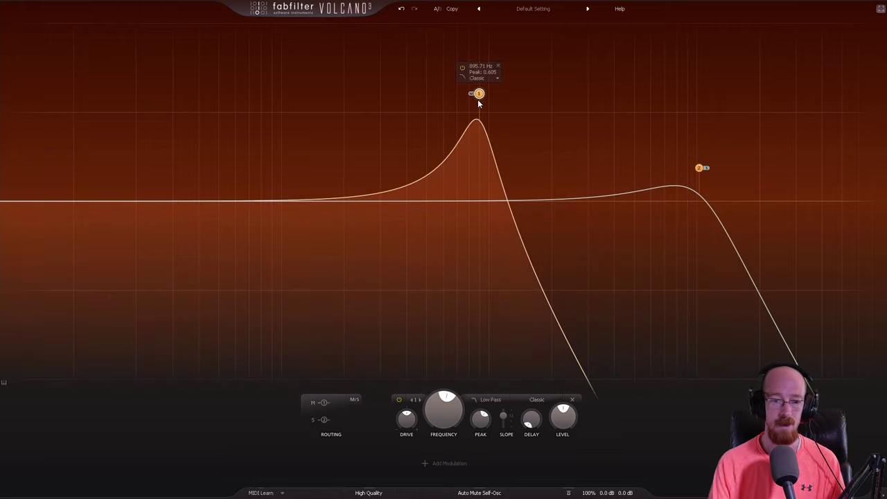
mouse_move(477, 99)
left_mouse_down()
mouse_move(395, 194)
mouse_move(333, 183)
mouse_move(358, 182)
left_mouse_up()
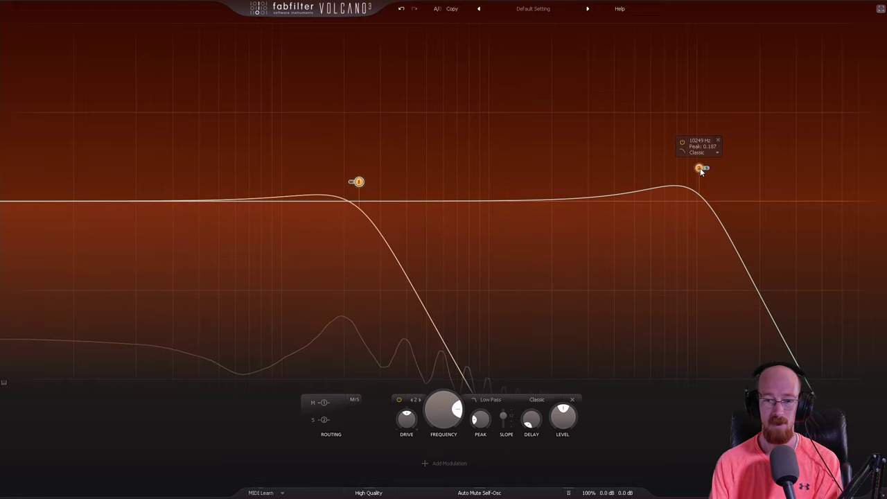
left_click_drag(700, 167, 501, 70)
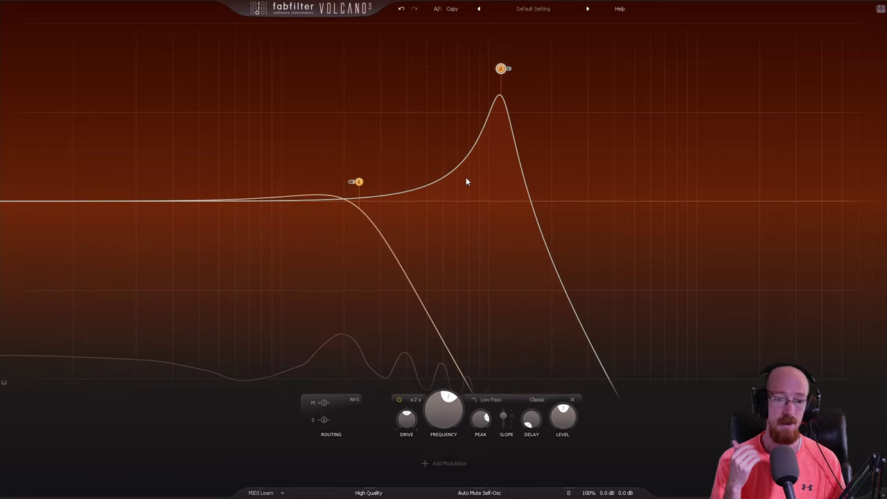
left_click(880, 9)
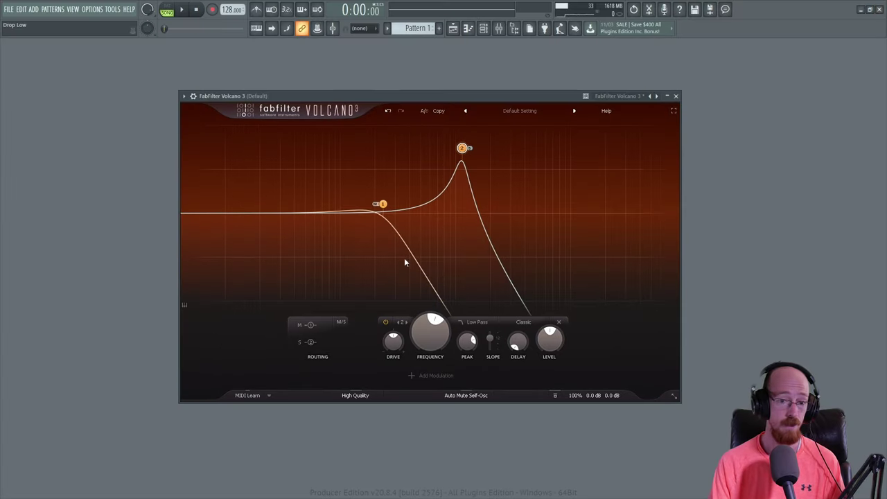
Open the Default synth from the Channel rack and bring the Volcano 3 window forward.
left_click(484, 29)
scroll(235, 402, "down", 10)
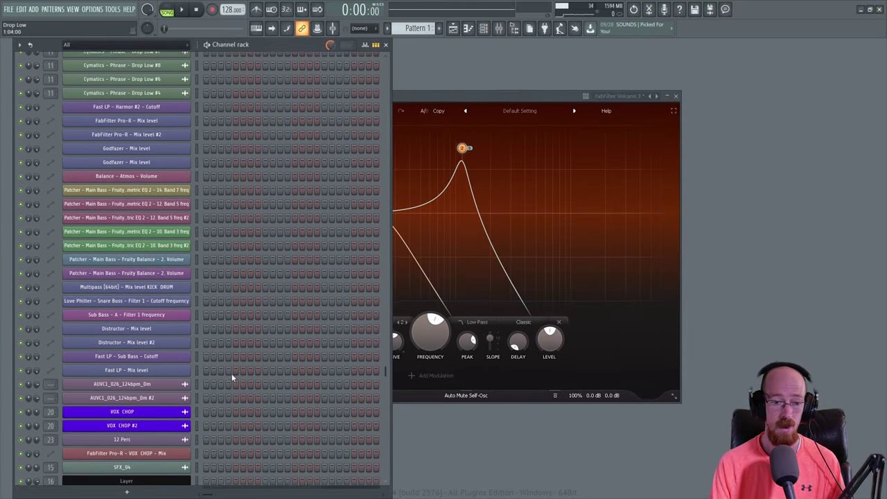
left_click(132, 470)
left_click(456, 267)
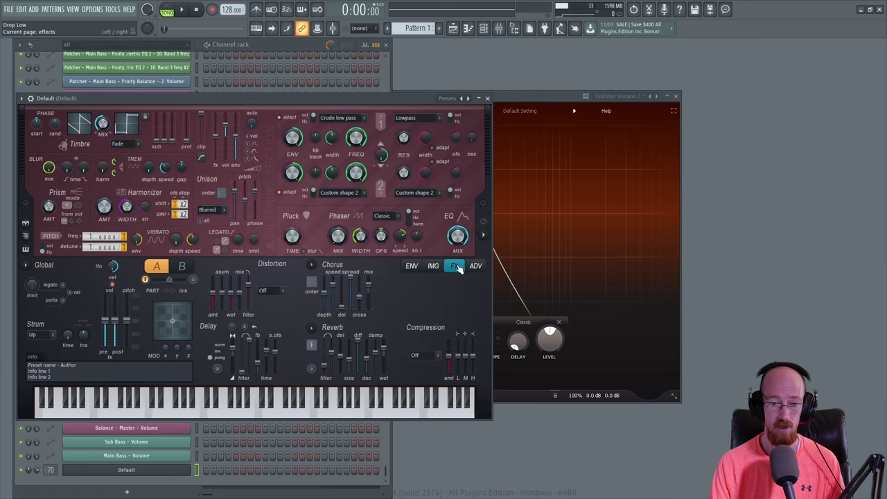
left_click(558, 99)
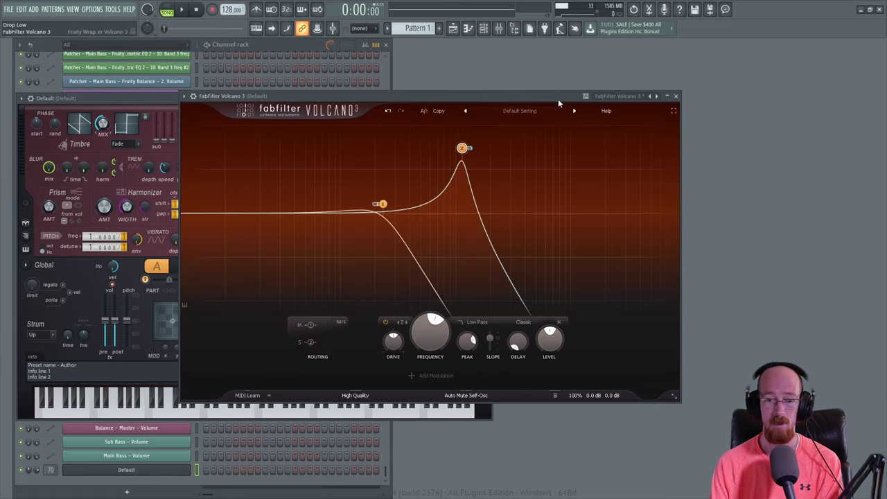
Set the side filter to about 2948 Hz with a 12 dB slope and a lower peak, then close Volcano.
left_click_drag(462, 147, 532, 213)
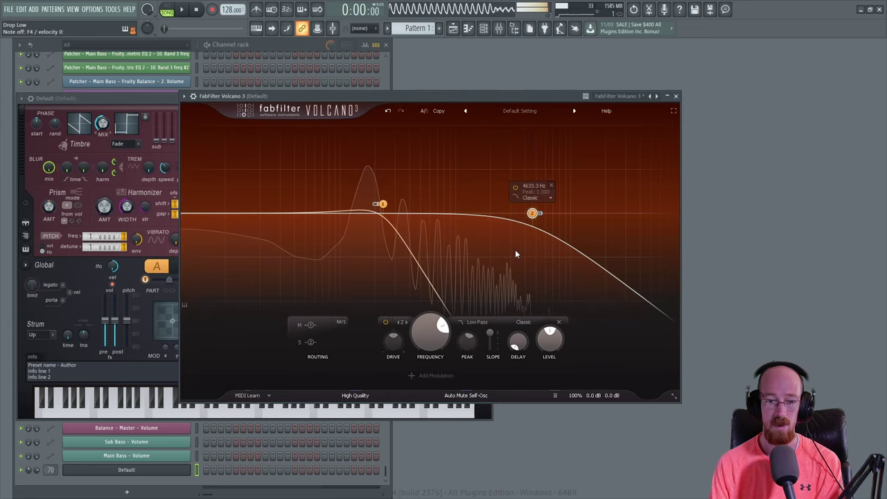
left_click(492, 335)
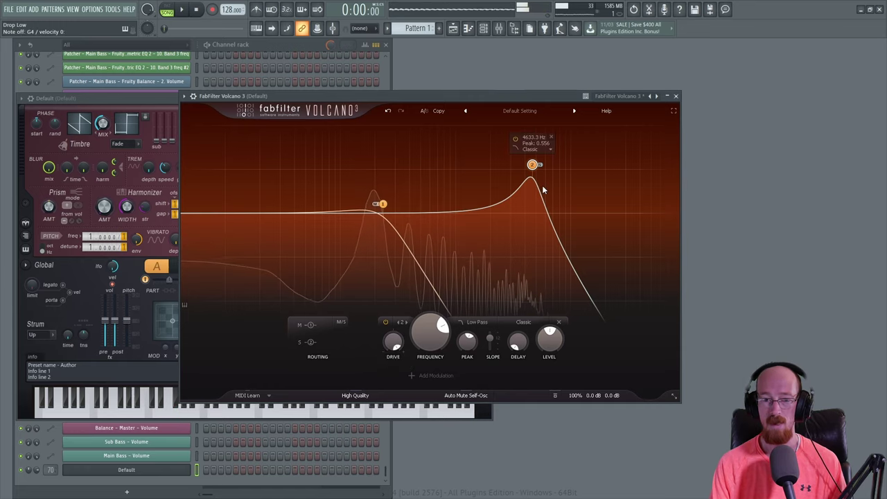
mouse_move(534, 171)
left_click_drag(533, 170, 494, 197)
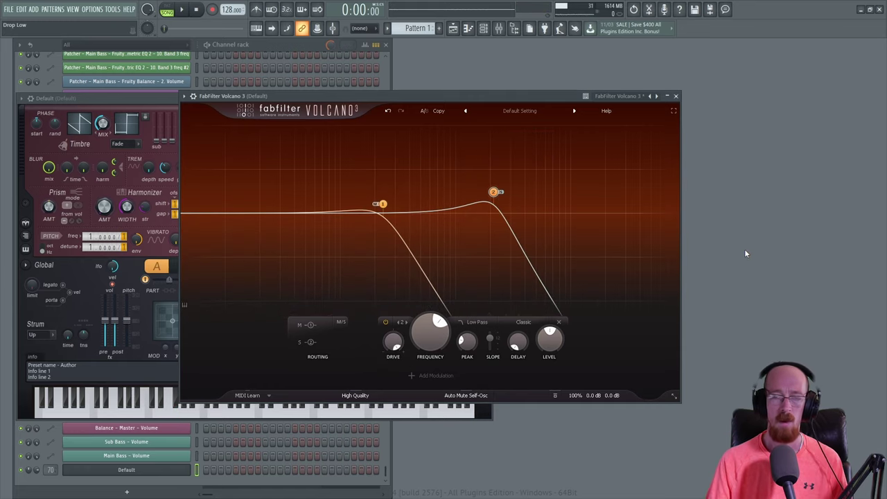
left_click(677, 96)
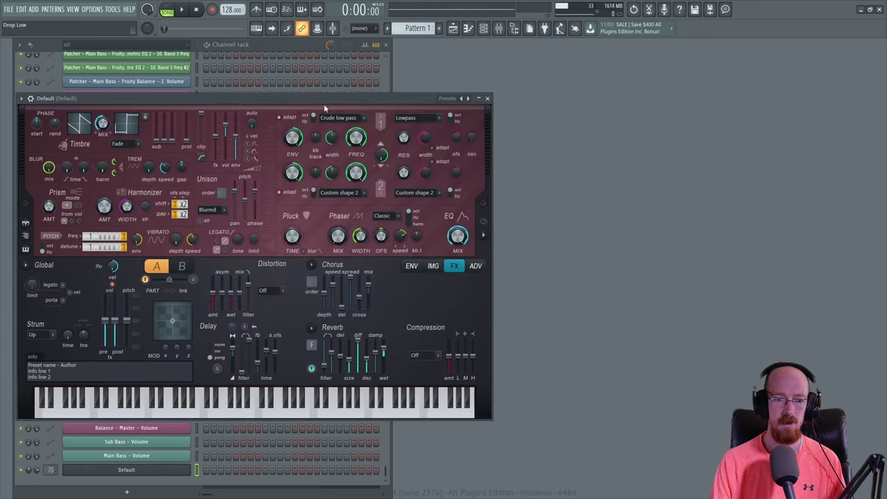
Close the synth window and open Volcano 3 from the Main Bass mixer insert.
left_click(487, 98)
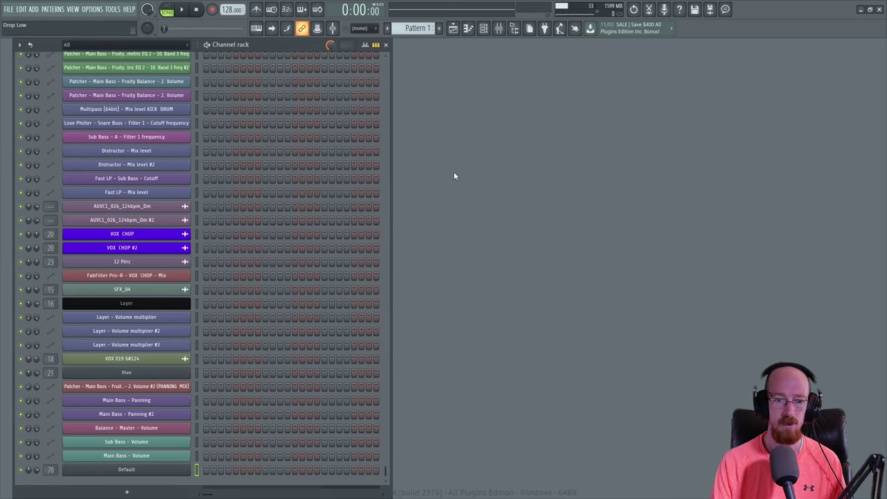
left_click(499, 28)
scroll(257, 239, "up", 5)
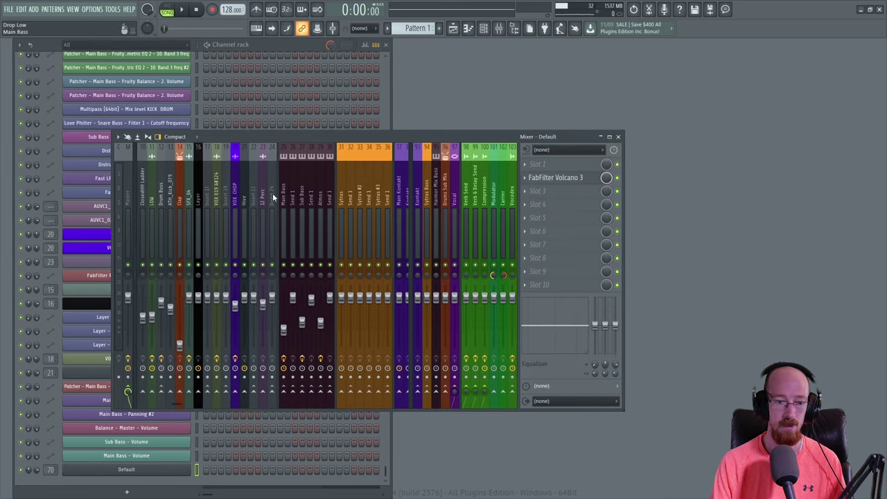
left_click(282, 200)
left_click(568, 164)
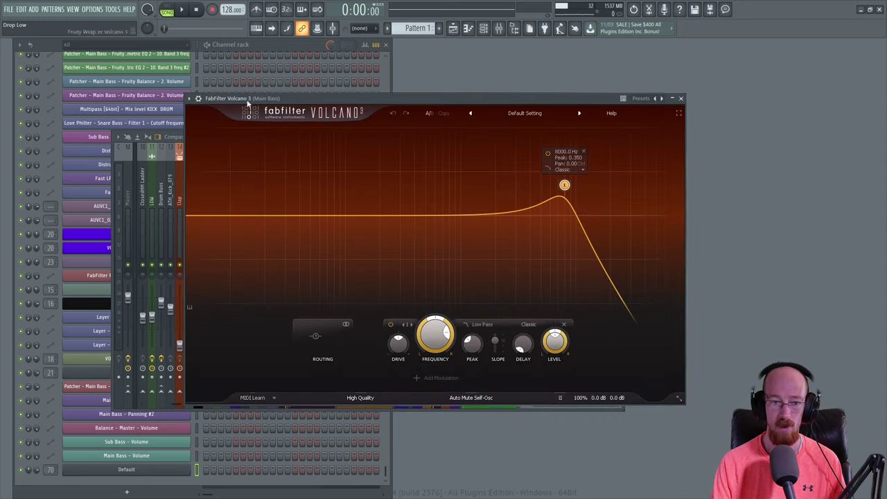
Close the channel rack, make Volcano 3 full screen, and delete its low-pass band.
left_click(387, 47)
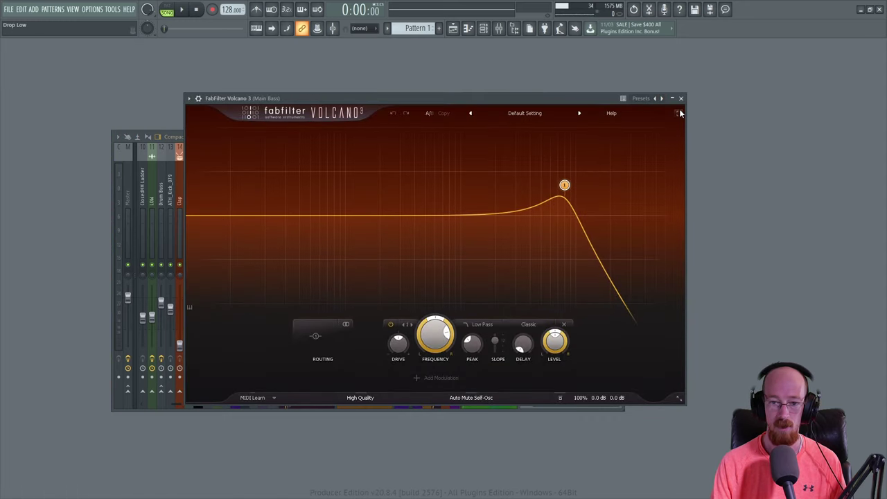
left_click(679, 112)
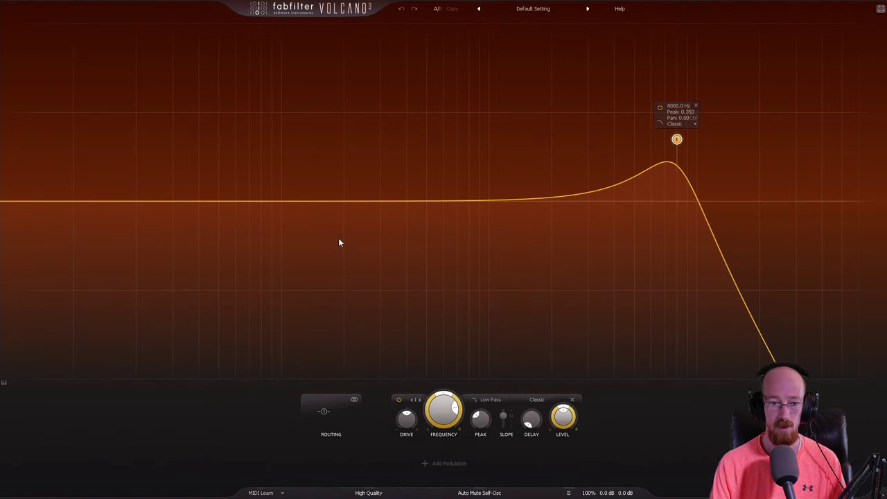
left_click(696, 107)
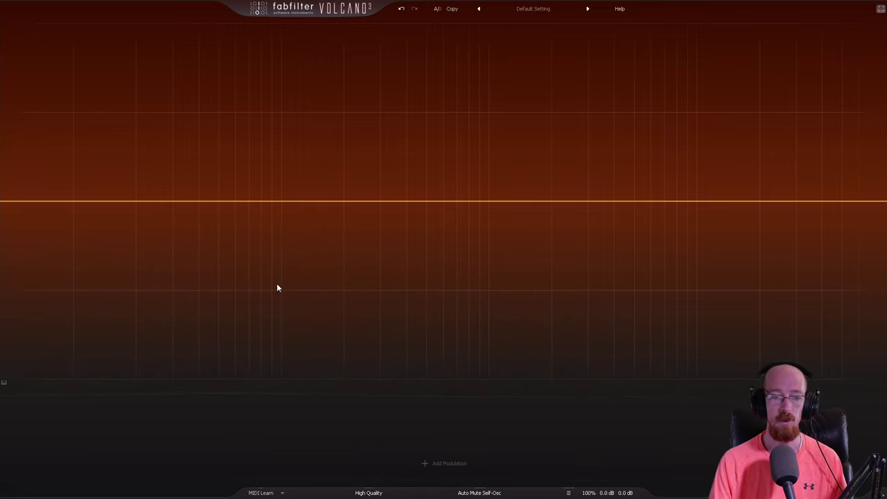
Add two filters to the flat response and set the routing to Mid/Side.
double_click(349, 201)
double_click(645, 203)
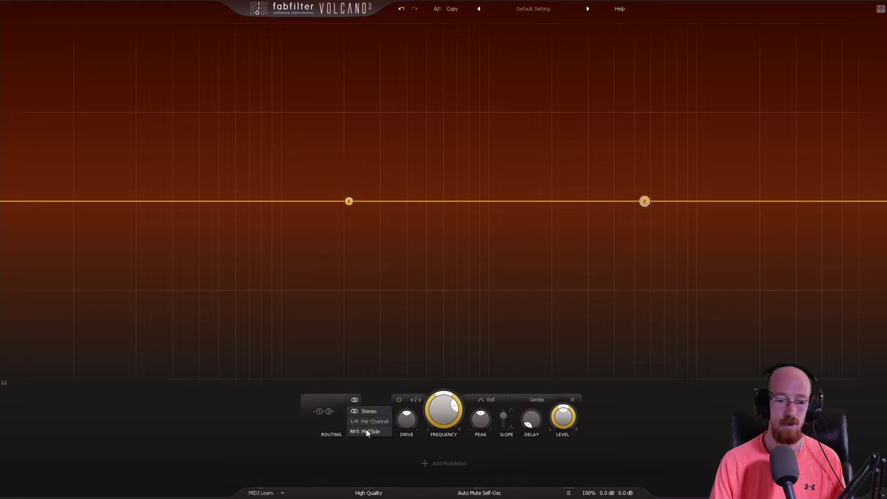
left_click(367, 431)
Make filter 1 a high-pass with its cutoff lowered to about 29 Hz.
left_click(349, 203)
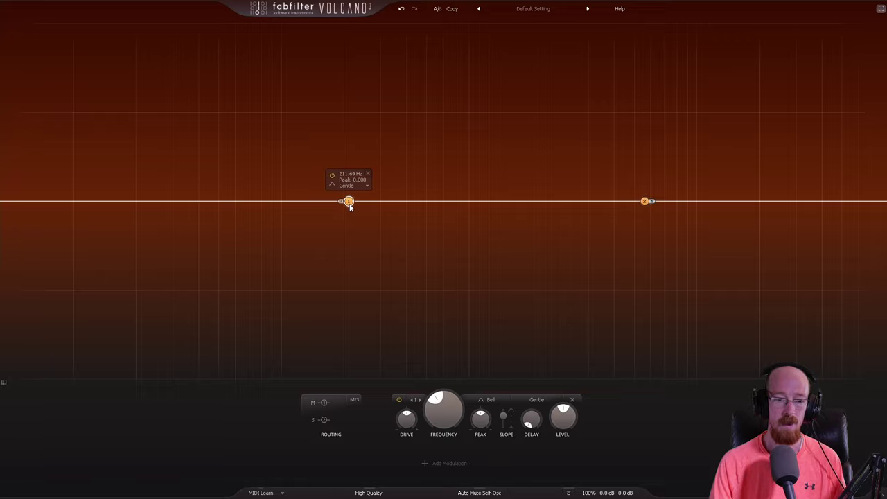
left_click(346, 186)
left_click(329, 187)
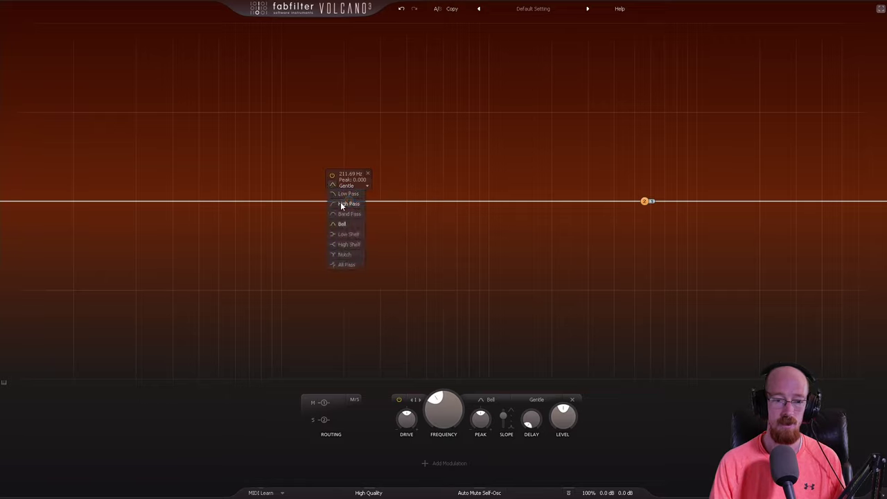
left_click(346, 204)
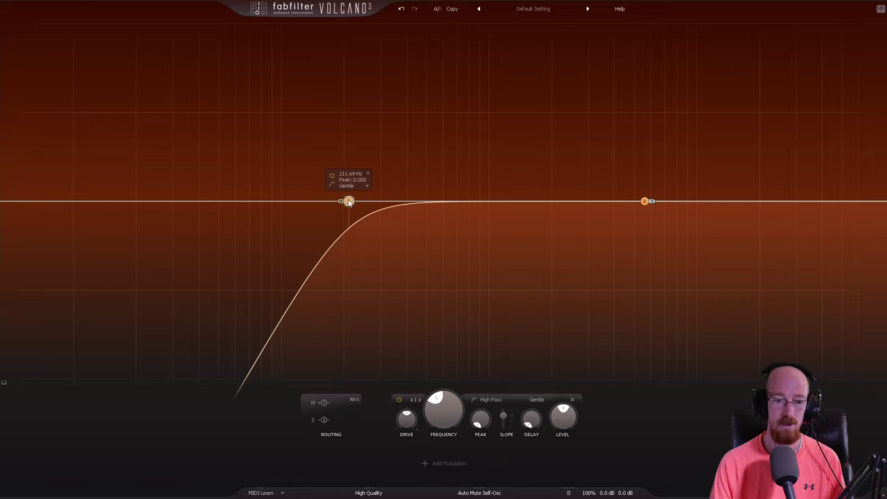
left_click_drag(348, 201, 170, 222)
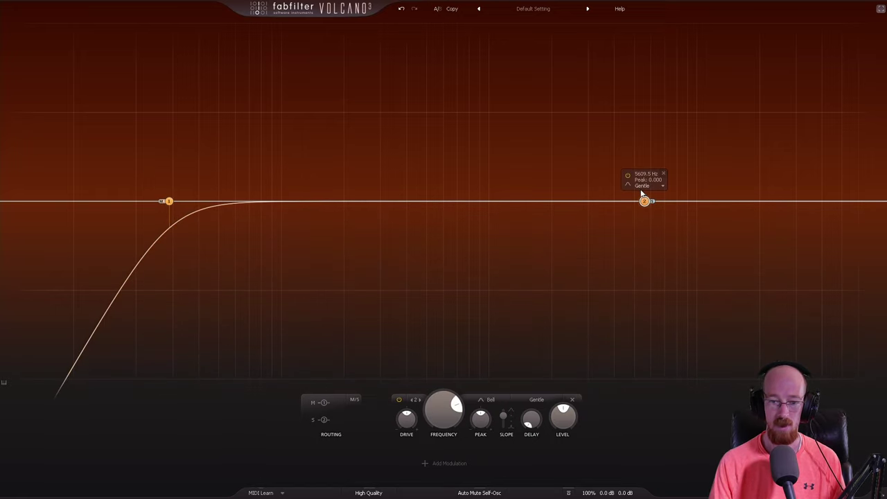
left_click(642, 187)
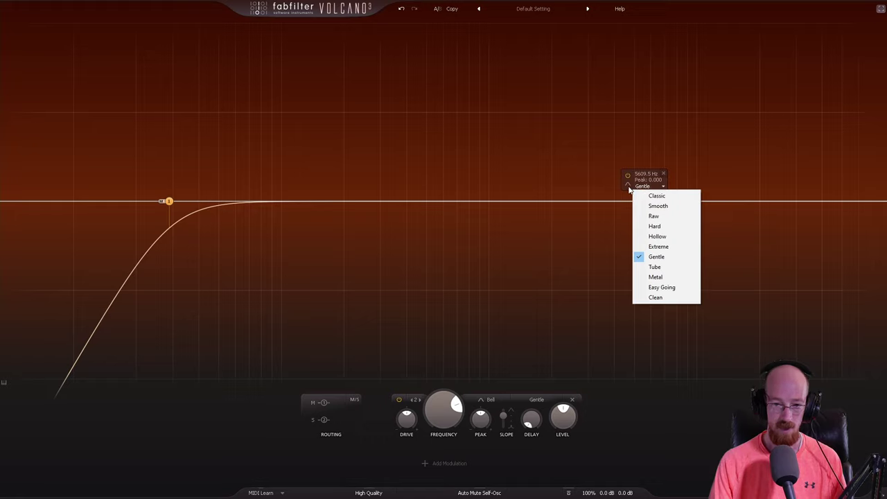
left_click(623, 189)
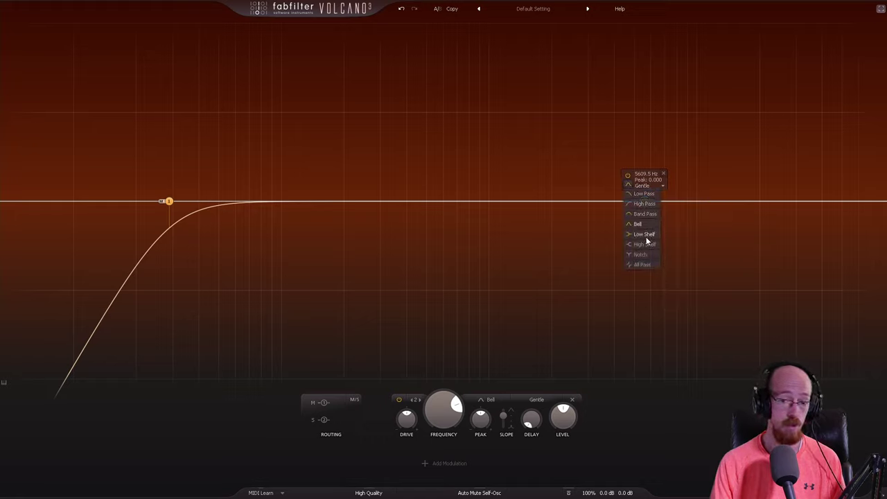
Make filter 2 a Tube-style low-pass at about 2.3 kHz, briefly bypassing it to compare.
left_click(644, 194)
left_click_drag(646, 203, 638, 138)
left_click(539, 401)
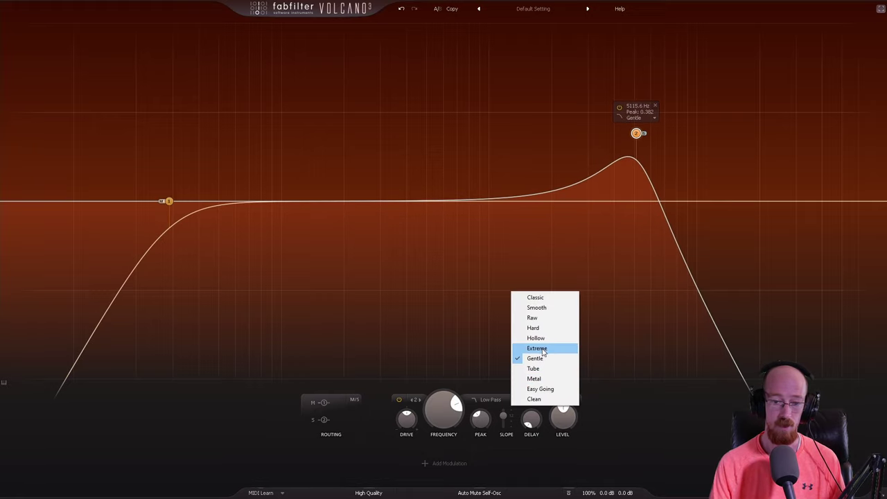
left_click(540, 368)
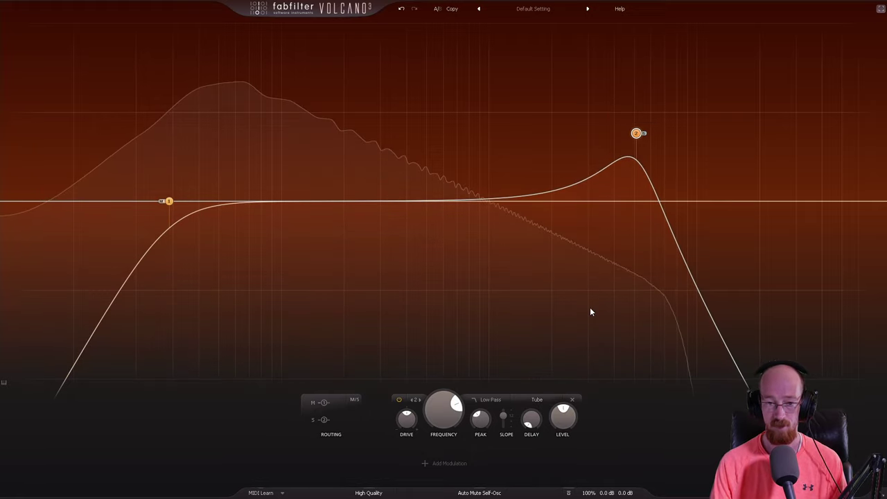
left_click_drag(636, 133, 557, 114)
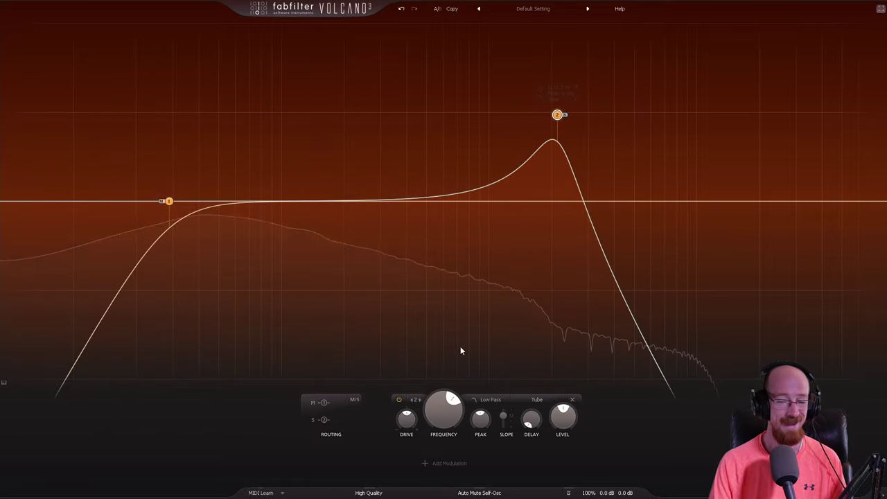
left_click(399, 399)
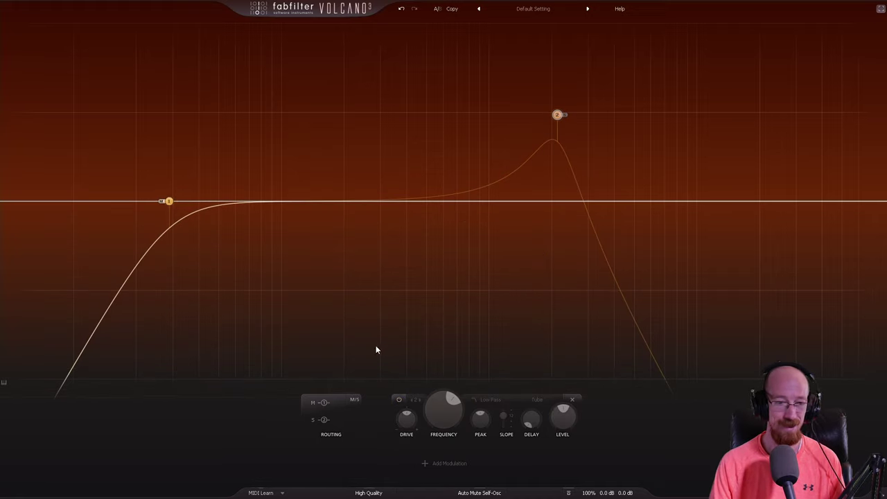
left_click(399, 400)
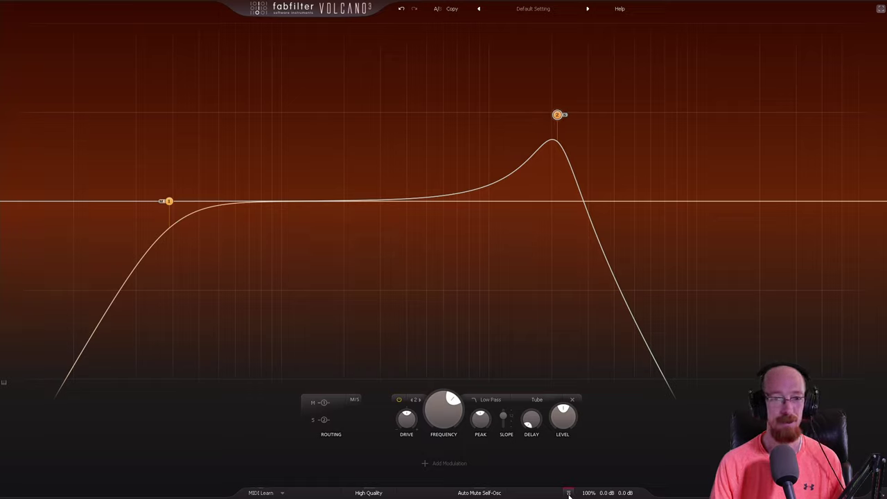
Play the bass, give filter 2 about 5.3 ms delay, and shift its cutoff with a flatter peak.
key("space")
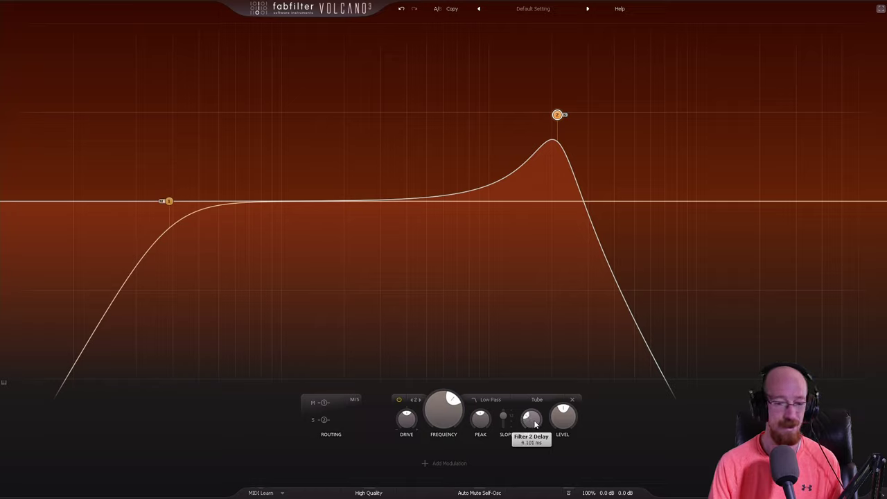
scroll(534, 420, "up", 2)
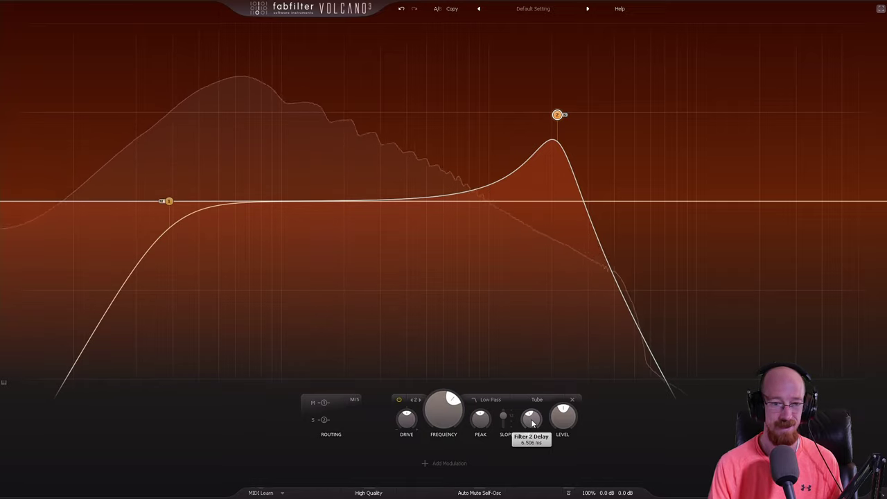
scroll(531, 424, "down", 1)
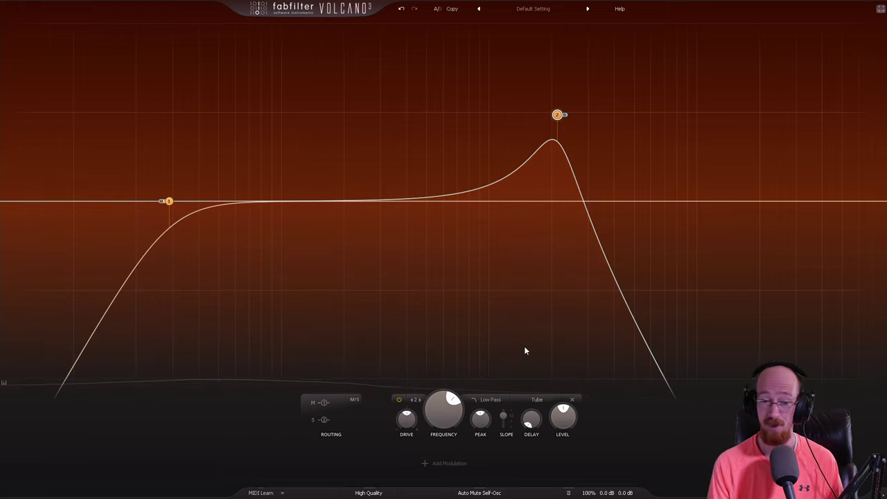
left_click_drag(558, 115, 521, 104)
Try Metal, then give filter 2 the Extreme style with its cutoff near 2175 Hz.
left_click(537, 399)
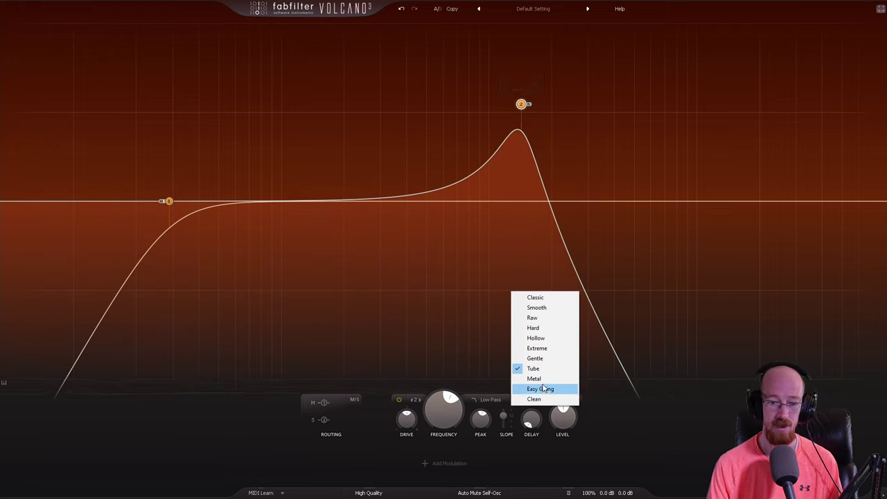
left_click(541, 379)
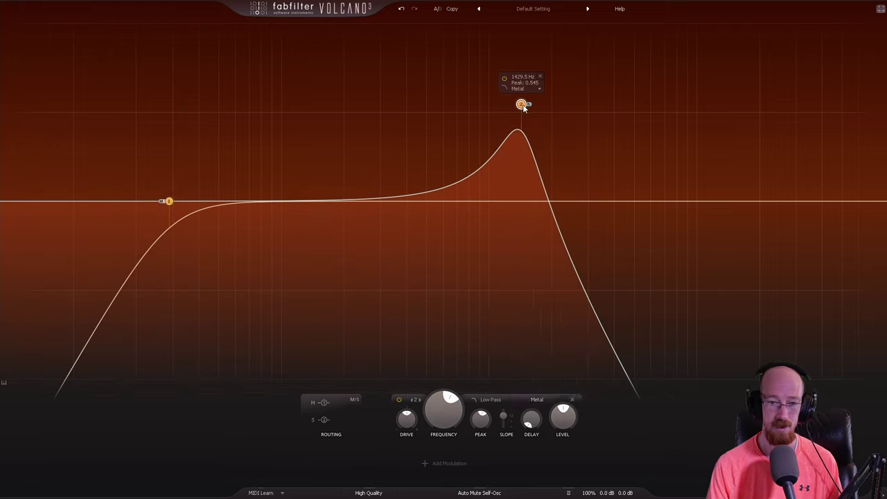
left_click_drag(523, 108, 529, 111)
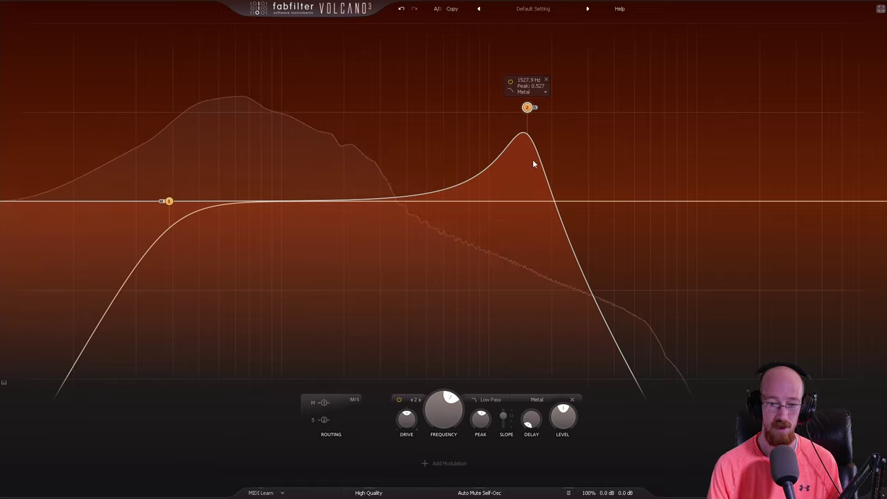
left_click(546, 402)
left_click(538, 348)
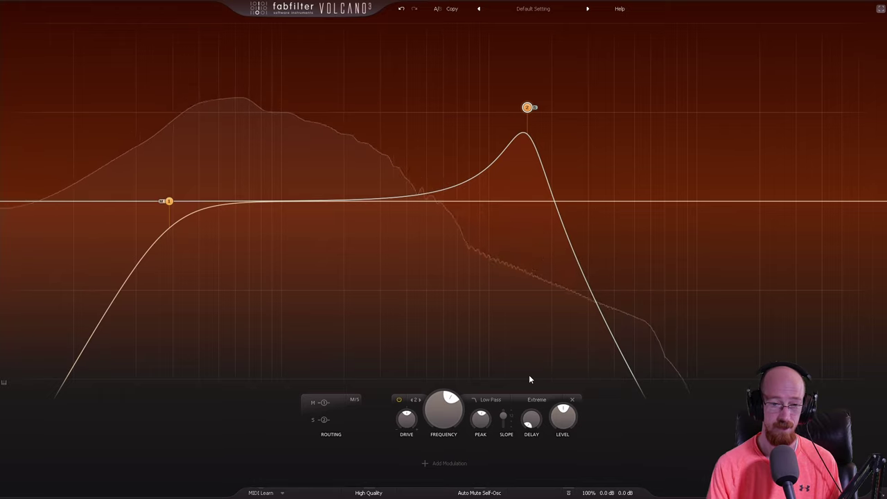
mouse_move(526, 108)
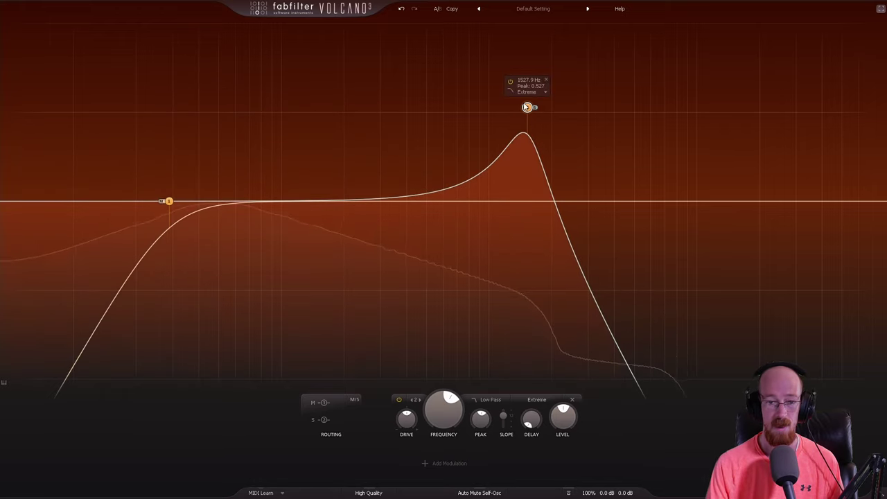
left_click_drag(527, 108, 559, 117)
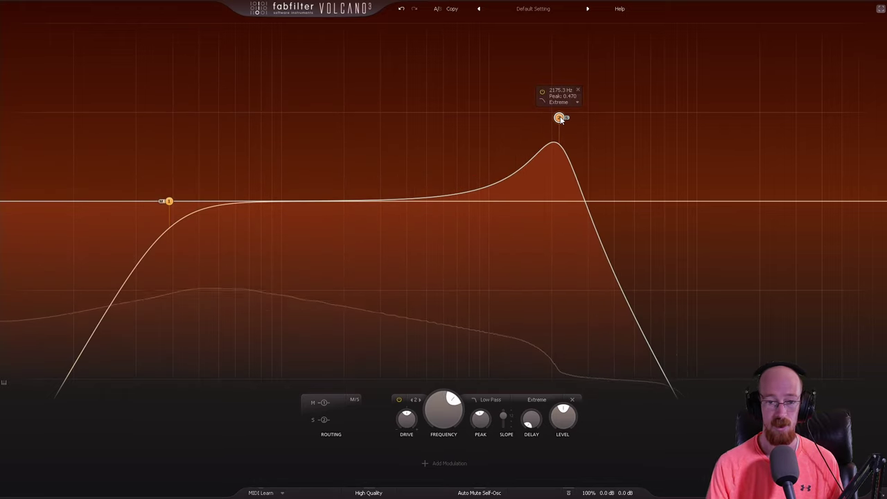
left_click(356, 401)
Return the routing to stereo, offset filter 2's pan, and switch it to the Metal style.
left_click(367, 408)
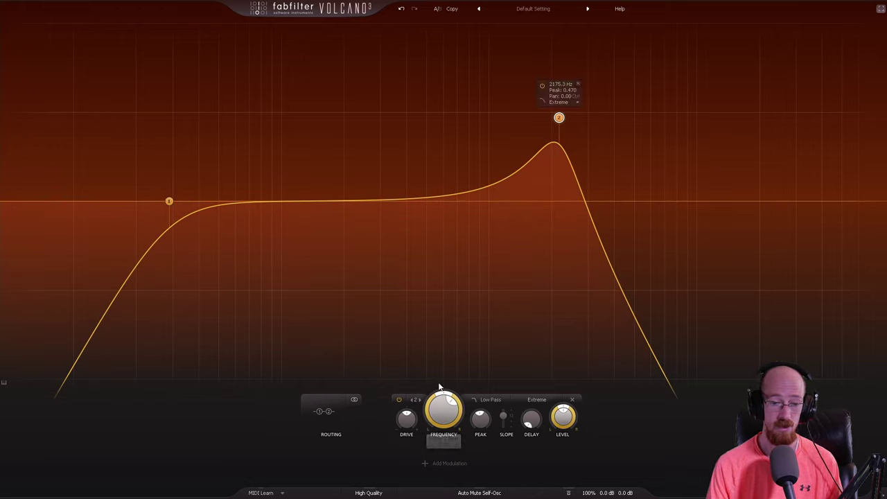
left_click_drag(435, 401, 435, 403)
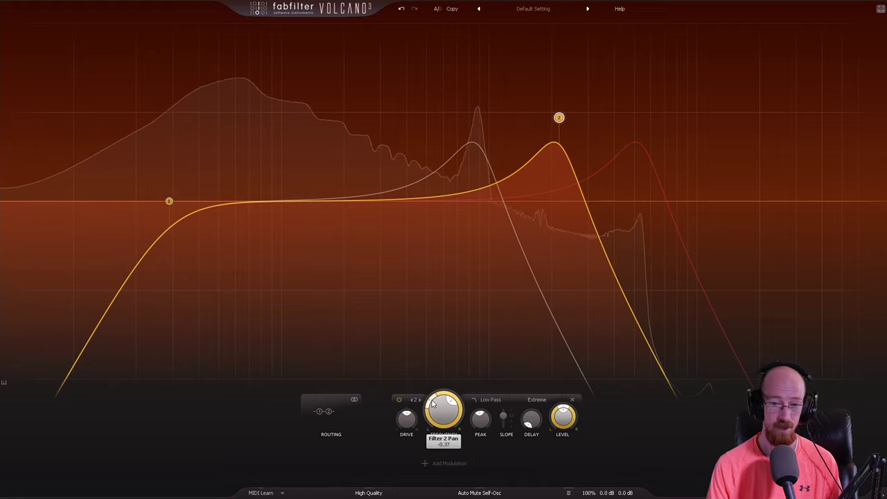
left_click(536, 399)
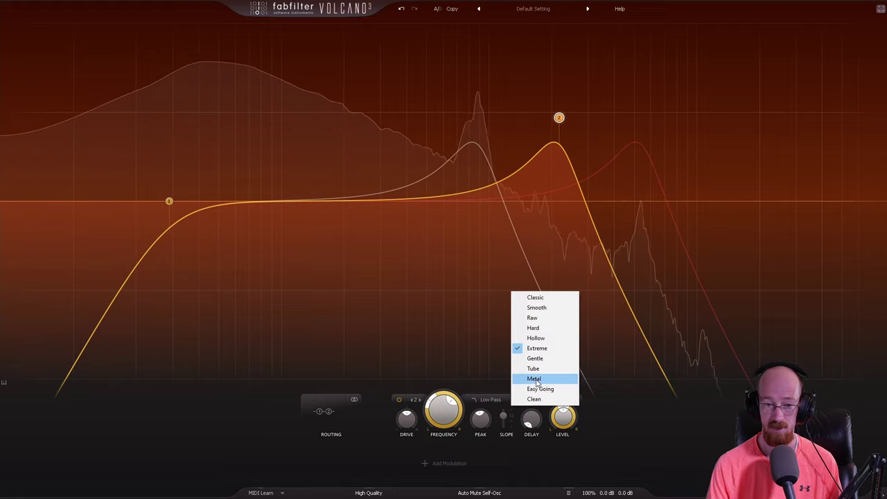
left_click(541, 376)
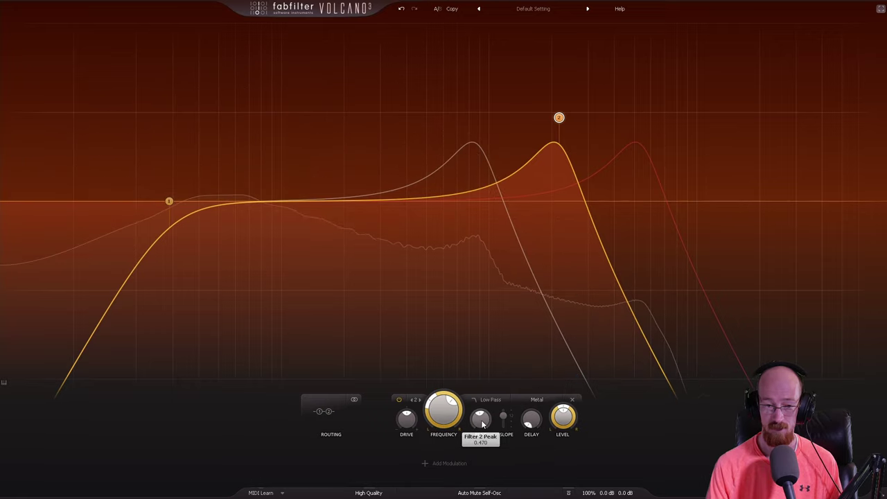
Lower filter 2's resonance and set its cutoff to about 1686.6 Hz.
left_click_drag(480, 424, 481, 438)
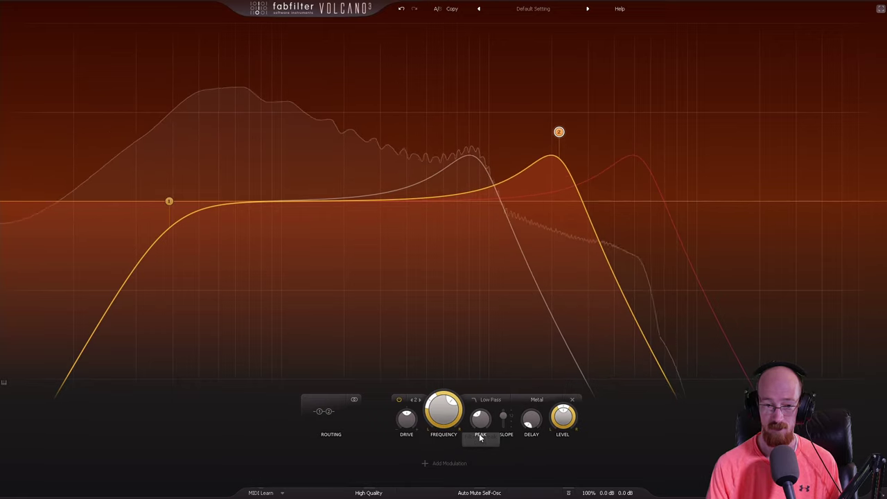
left_click_drag(447, 413, 447, 419)
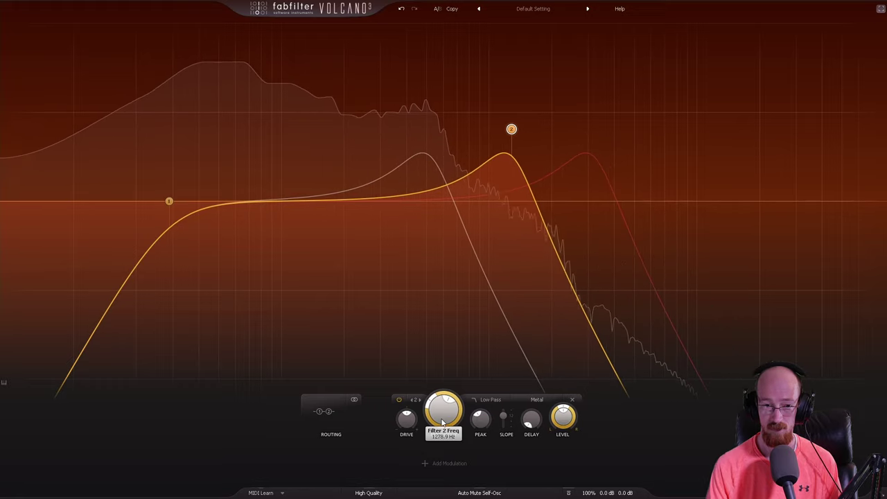
left_click_drag(447, 419, 447, 413)
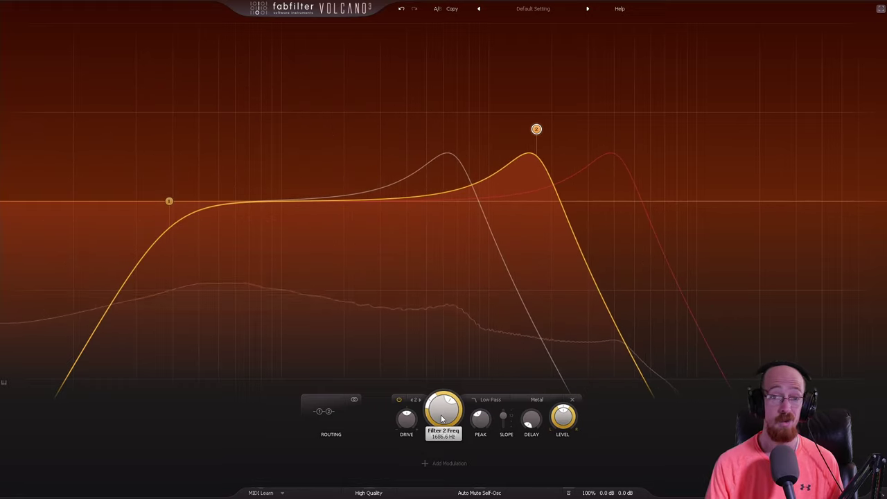
Add a new XLFO modulation source.
mouse_move(181, 210)
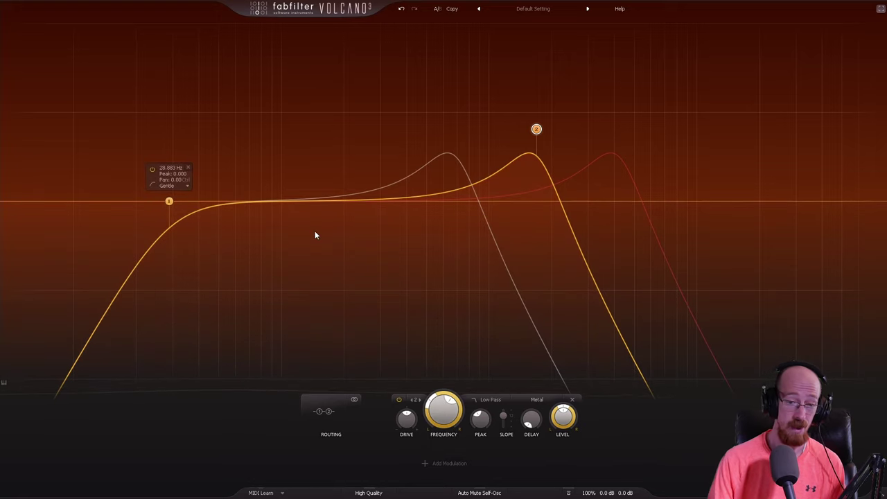
mouse_move(523, 140)
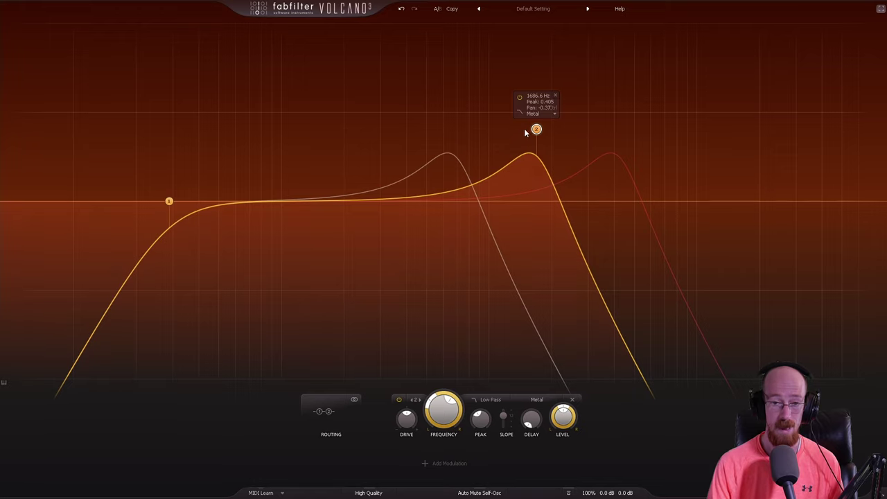
left_click(449, 461)
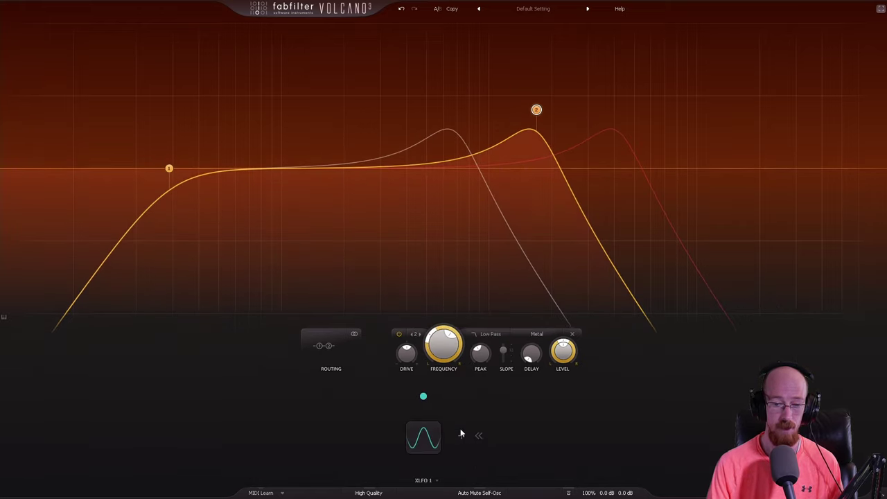
Link the XLFO to filter 2's pan at about 0.31 Hz and give filter 2 about 2.3 ms delay.
left_click_drag(424, 397, 437, 333)
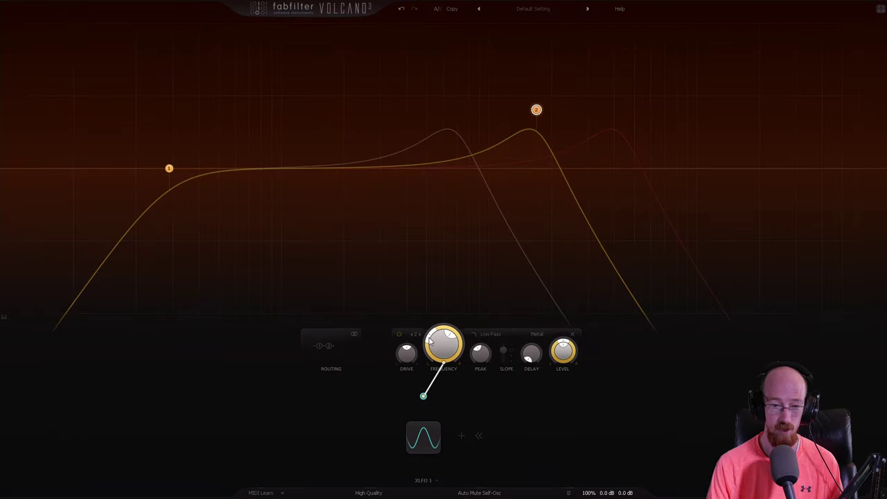
left_click_drag(457, 379, 497, 346)
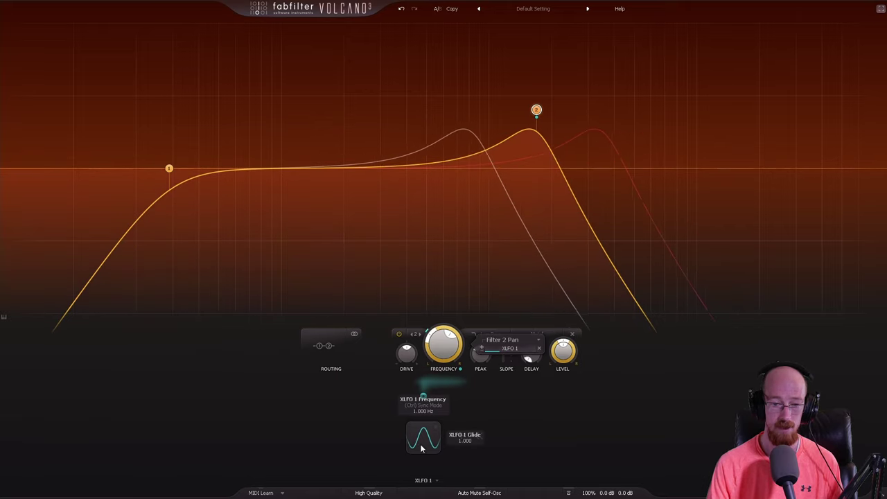
mouse_move(426, 421)
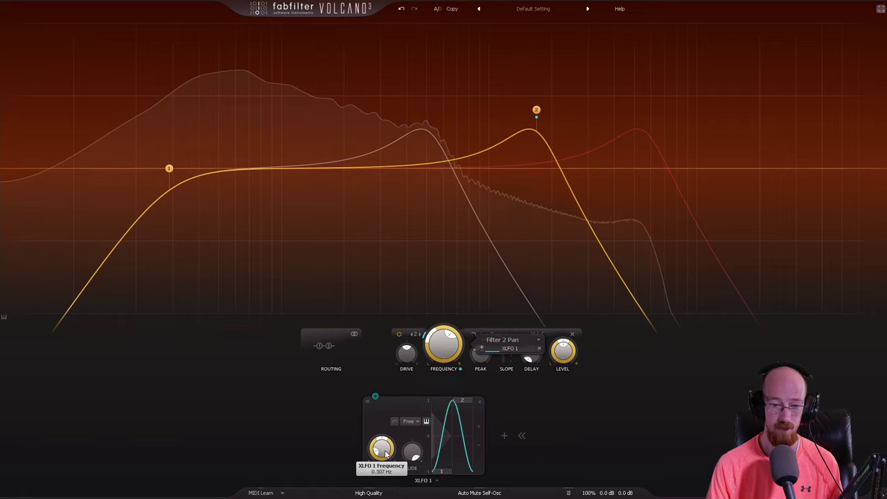
mouse_move(539, 118)
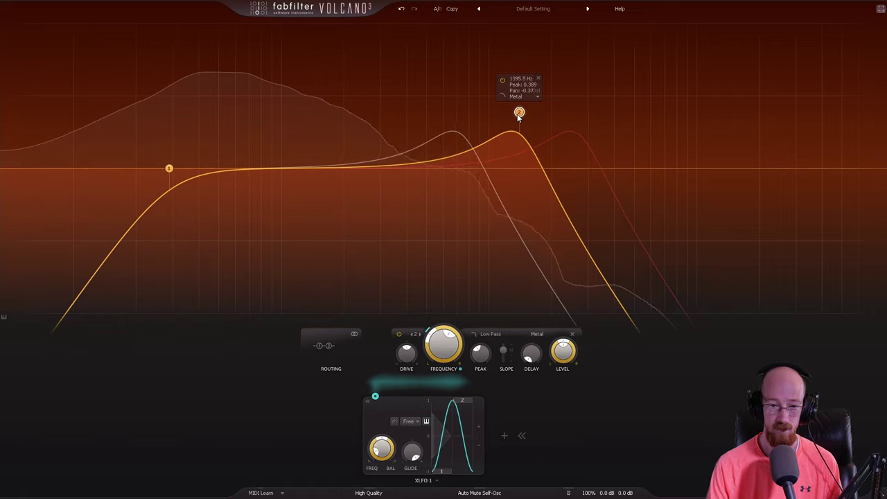
left_click_drag(528, 358, 532, 359)
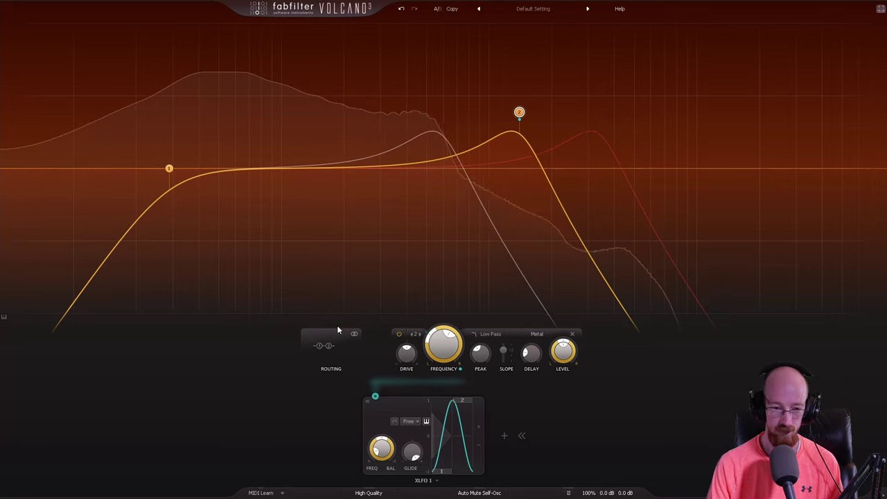
Set the filters to parallel routing and raise filter 2's peak to about 0.63.
left_click(323, 344)
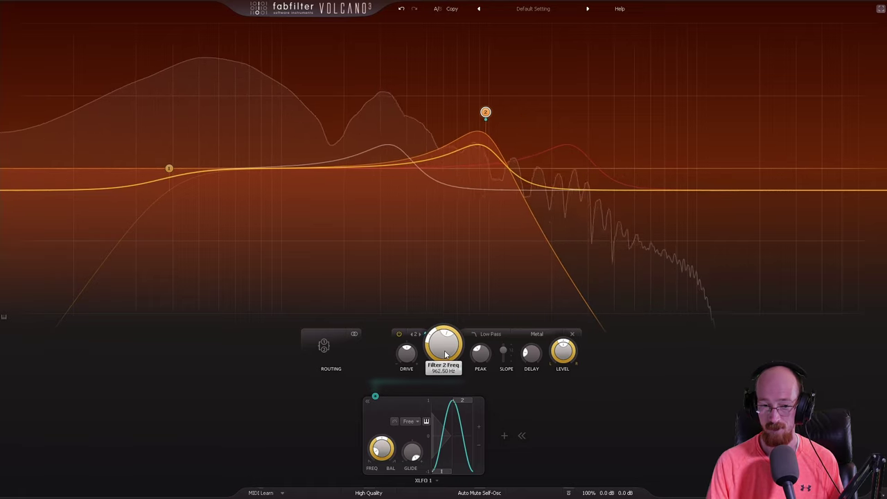
left_click_drag(492, 356, 497, 338)
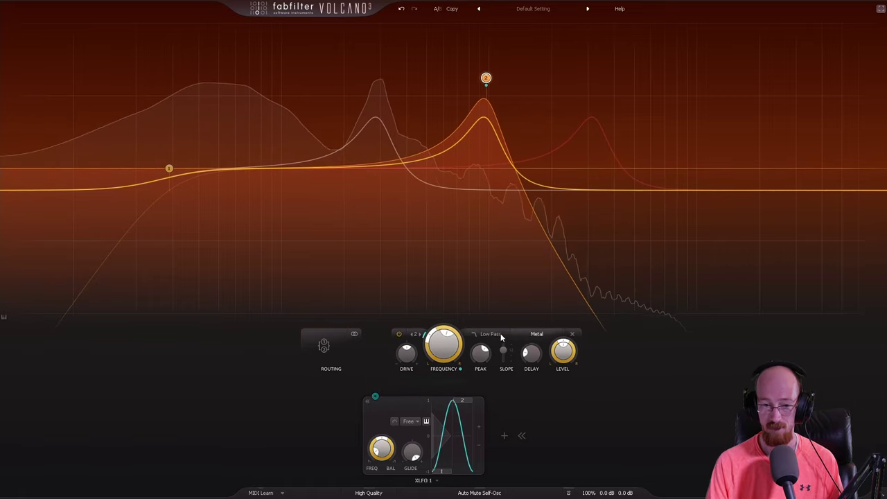
left_click(540, 336)
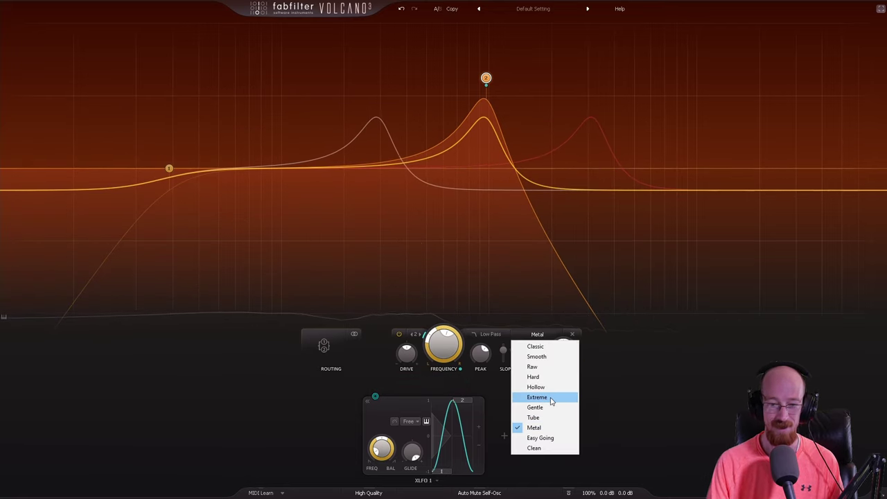
Give filter 2 the Raw style, lower its cutoff to about 696 Hz, and settle its peak near 0.48.
left_click(551, 367)
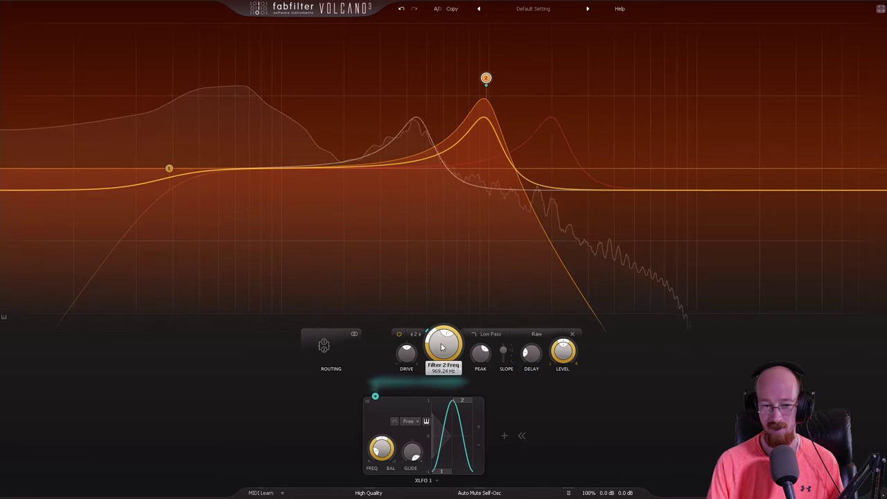
left_click_drag(442, 346, 438, 352)
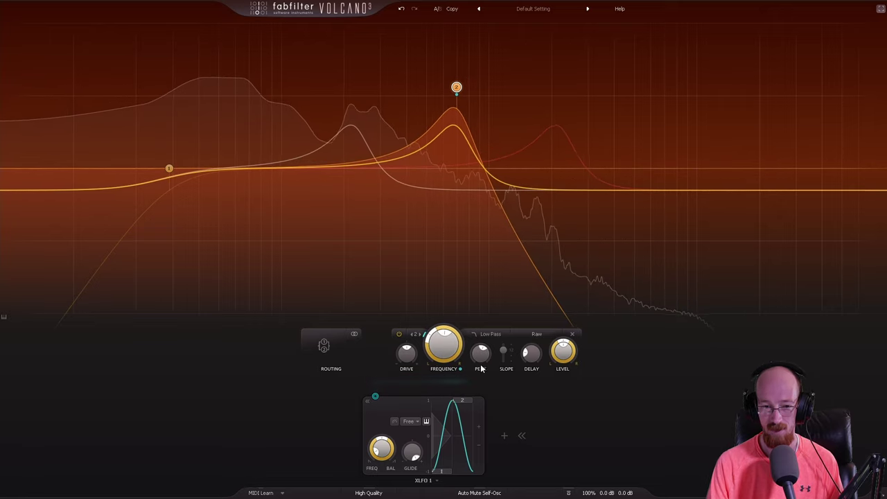
left_click_drag(480, 369, 482, 272)
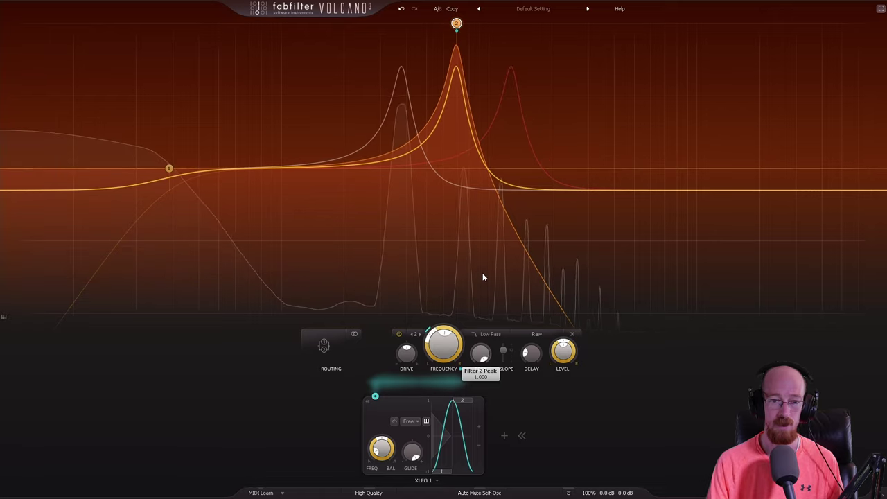
scroll(482, 354, "down", 3)
scroll(484, 355, "down", 3)
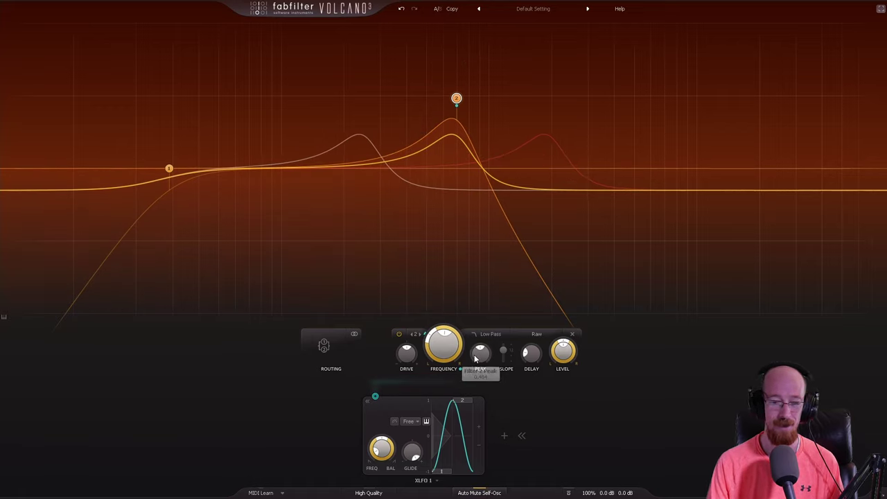
Lower filter 2's resonance, raise its cutoff to about 2840 Hz, and nudge the high-pass to 31.349 Hz.
left_click_drag(475, 359, 444, 203)
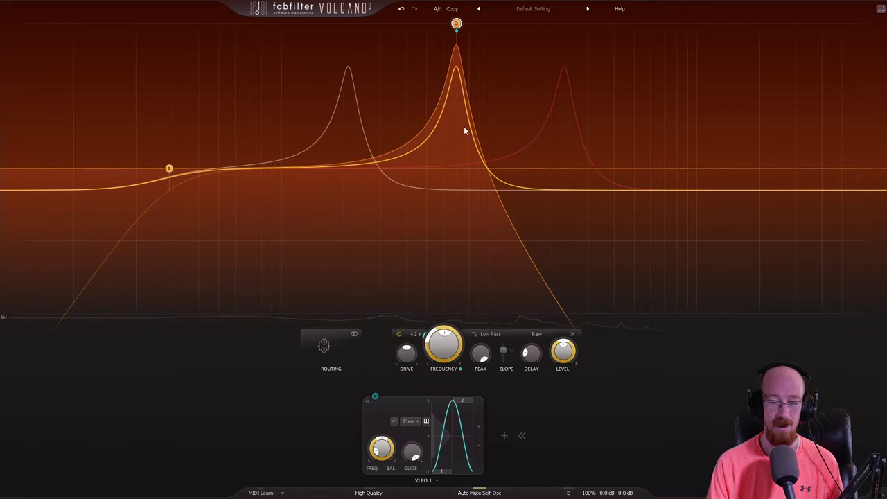
left_click_drag(374, 396, 477, 364)
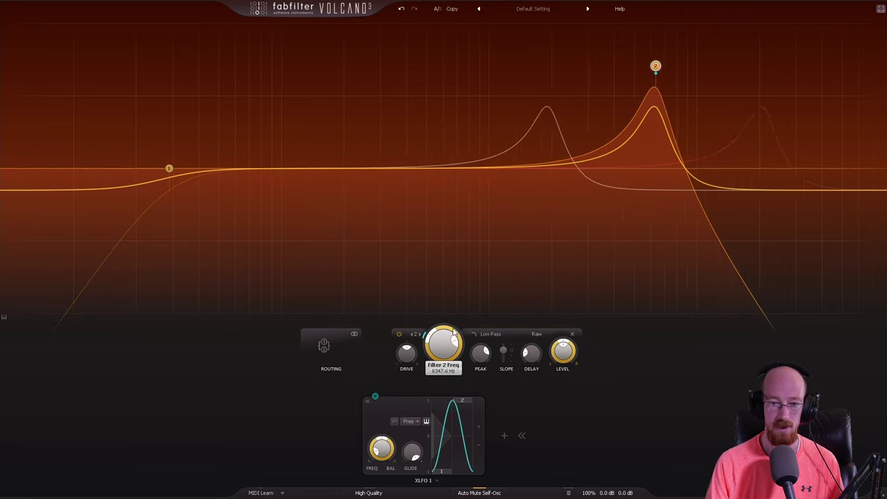
left_click_drag(478, 363, 476, 402)
left_click_drag(462, 365, 450, 342)
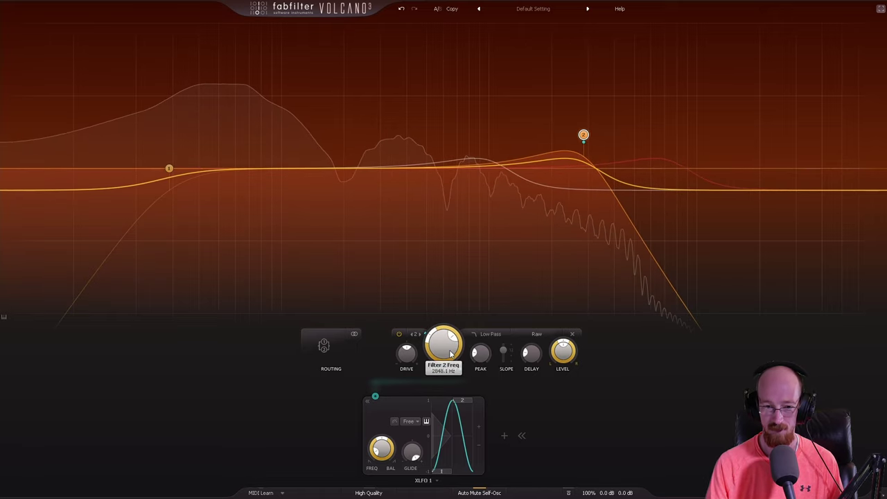
left_click_drag(168, 168, 175, 169)
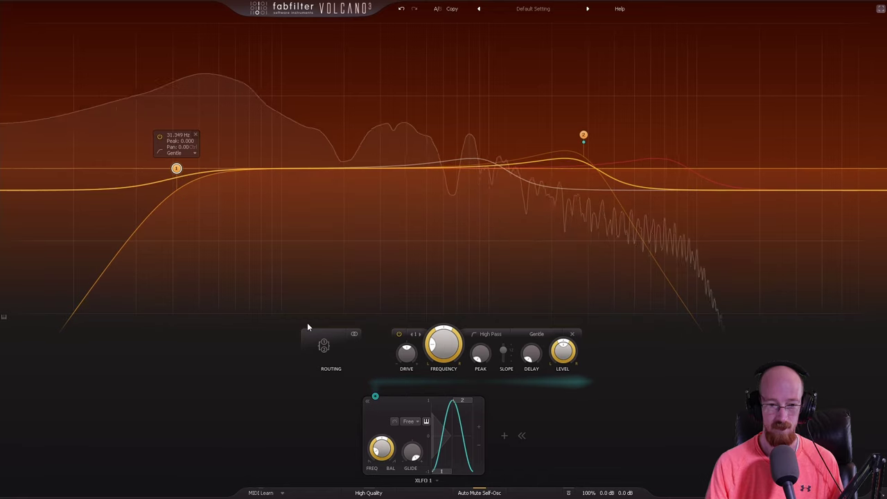
Switch the routing to Mid/Side and move filter 2's cutoff up to about 4704.2 Hz.
left_click(354, 335)
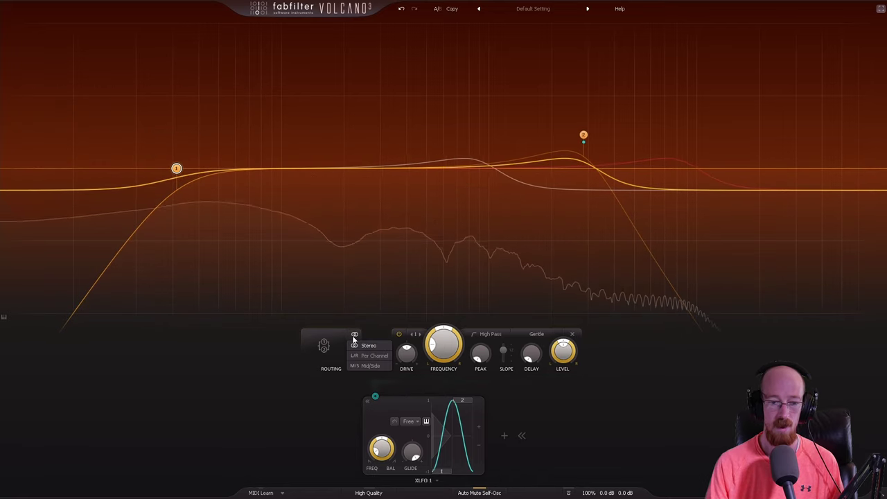
left_click(377, 368)
left_click_drag(587, 135, 629, 143)
mouse_move(199, 192)
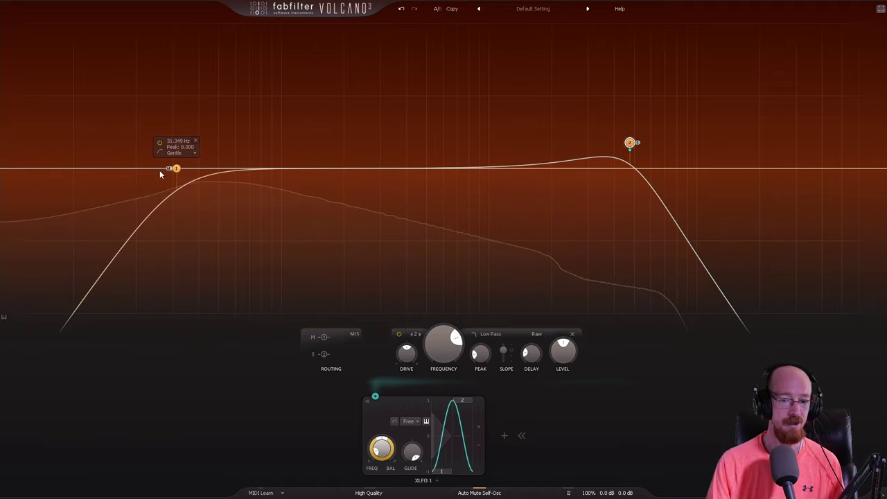